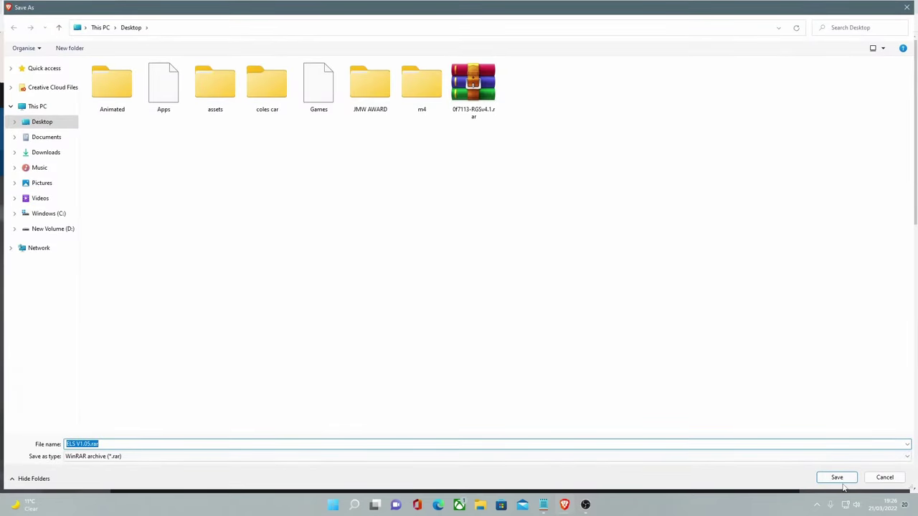
Save ELS V1.05.rar to the Desktop and open the downloaded archive
click(844, 481)
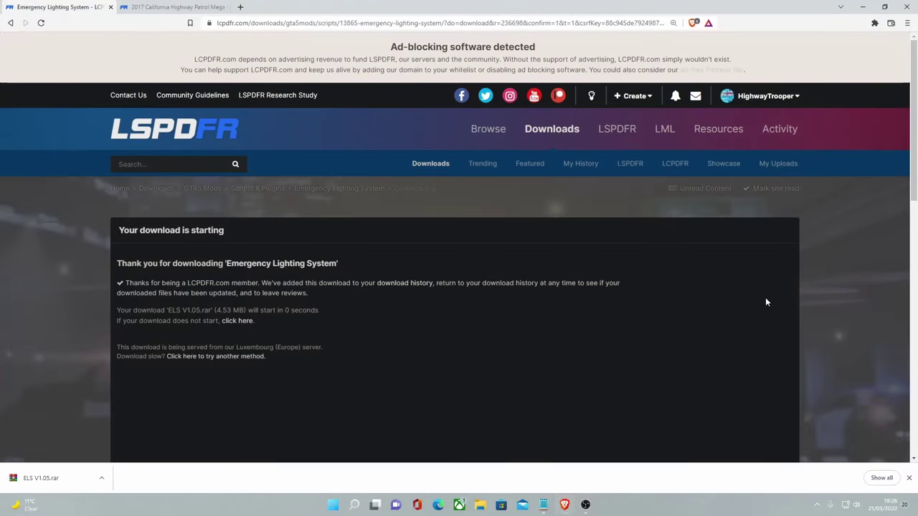
click(101, 477)
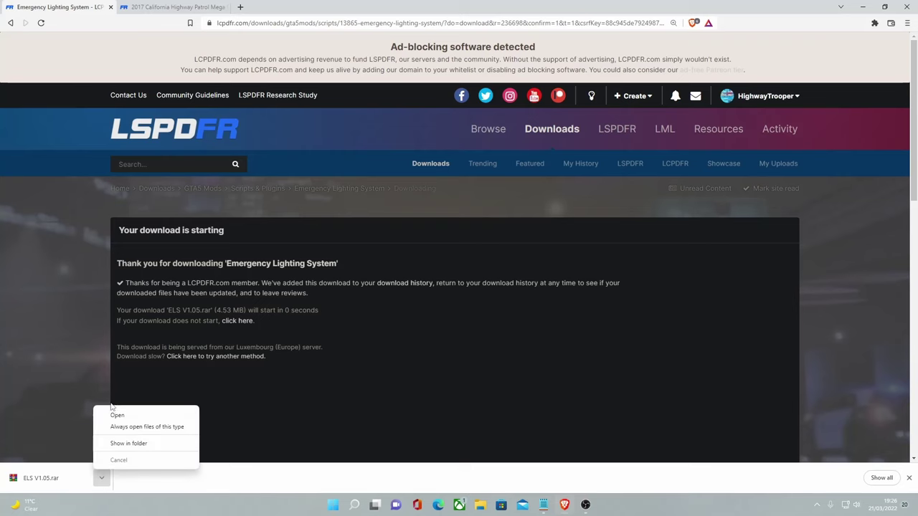
click(116, 412)
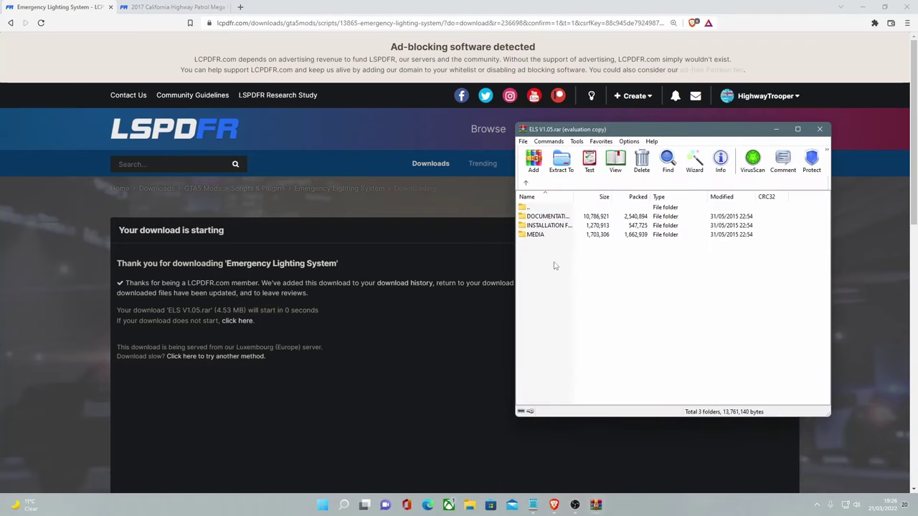
Open the Grand Theft Auto V folder inside the archive's installation files folder, dismissing the WinRAR licence reminder
double_click(545, 226)
click(747, 235)
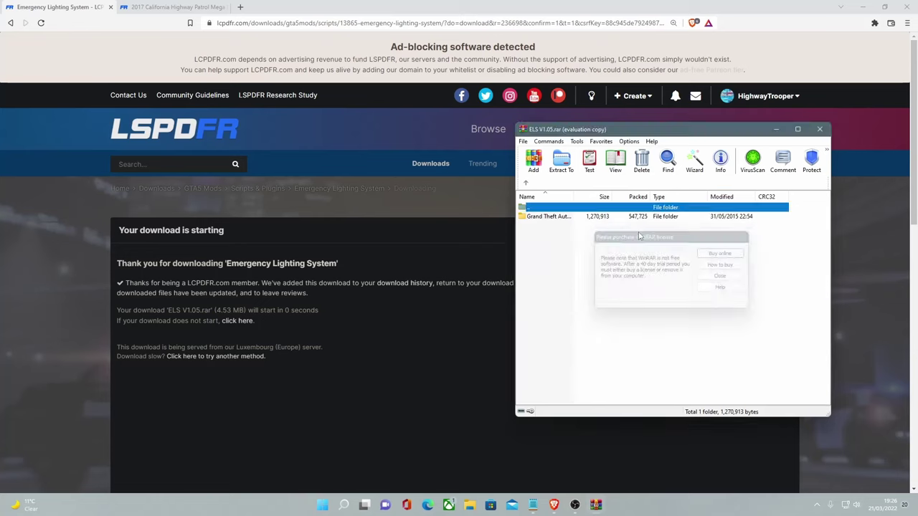
double_click(583, 217)
click(641, 281)
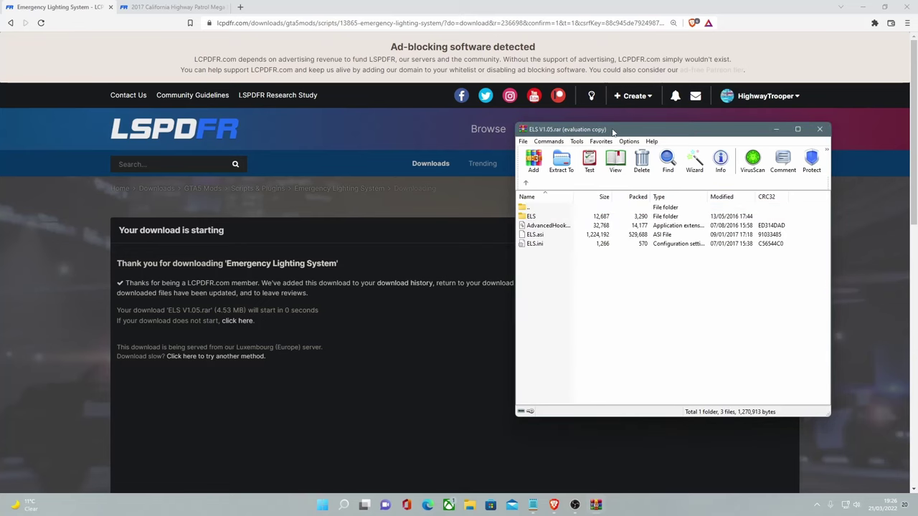
Minimise the browser and open File Explorer, arranging it side by side with the ELS archive window
drag(612, 132, 471, 123)
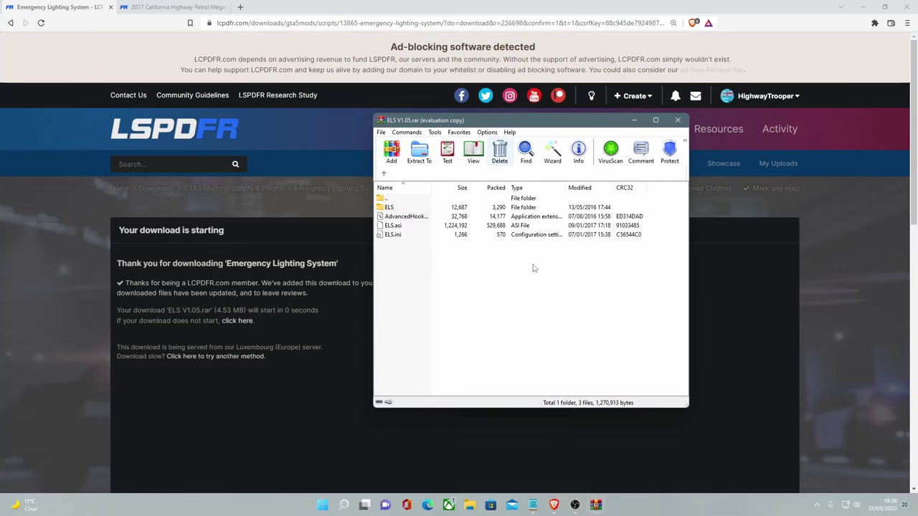
click(841, 6)
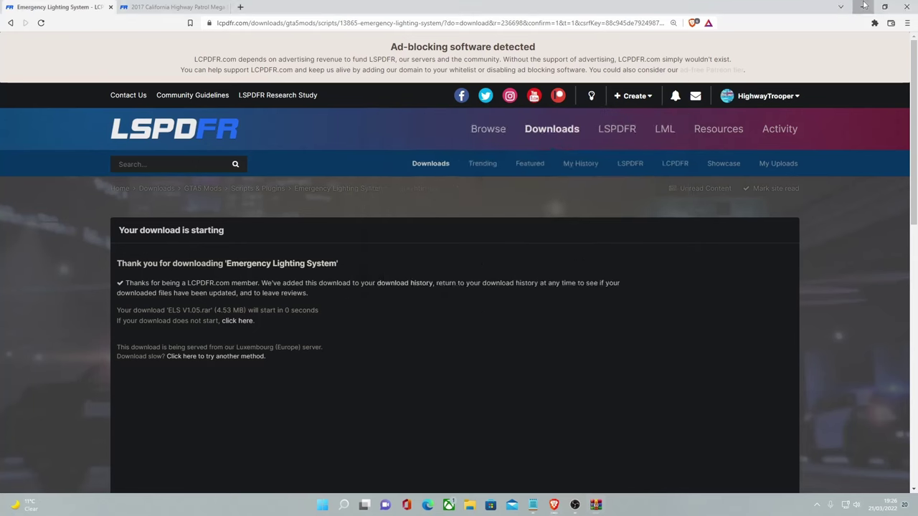
click(473, 506)
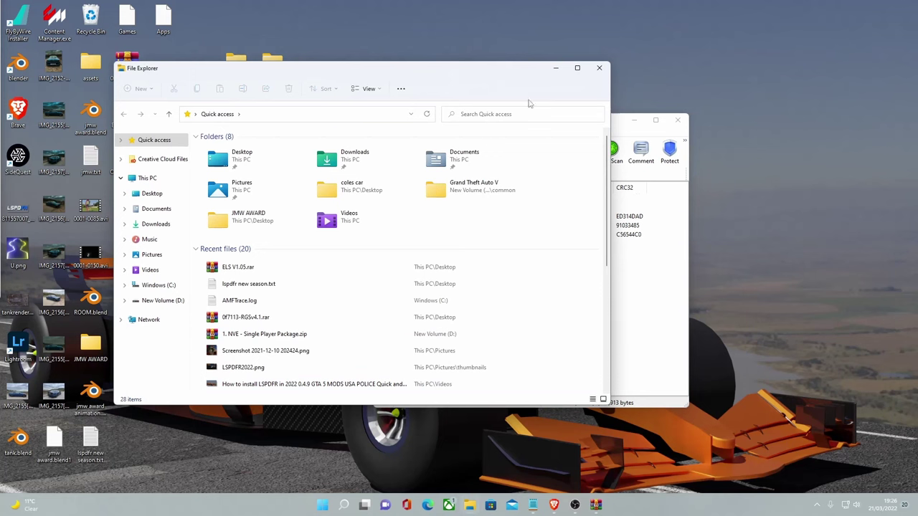
drag(392, 65, 315, 61)
click(574, 123)
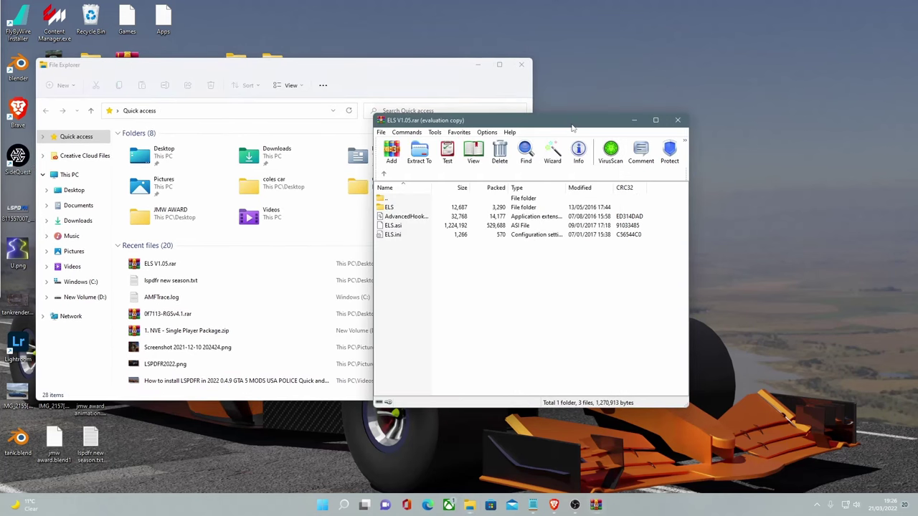
drag(511, 126, 692, 86)
Browse the C: drive to Program Files (x86)\Steam\steamapps\common and check which games it contains
click(92, 281)
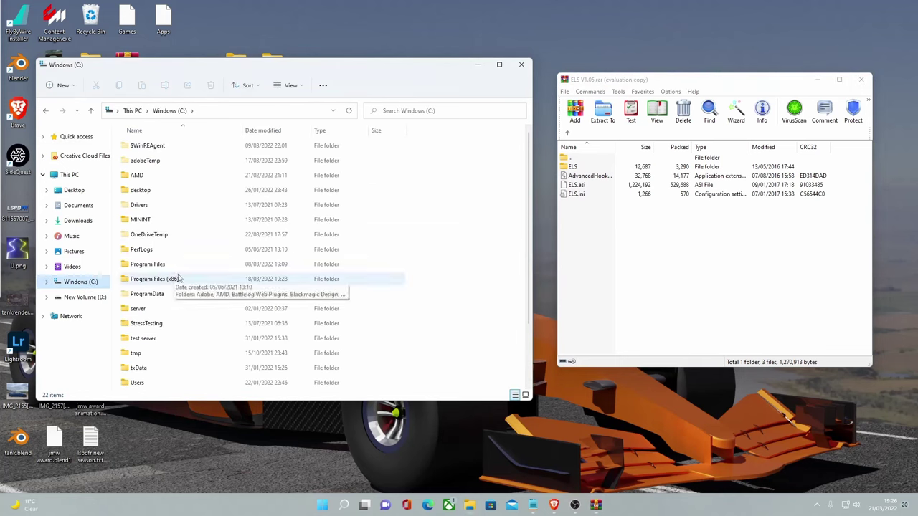
scroll(183, 278, down, 2)
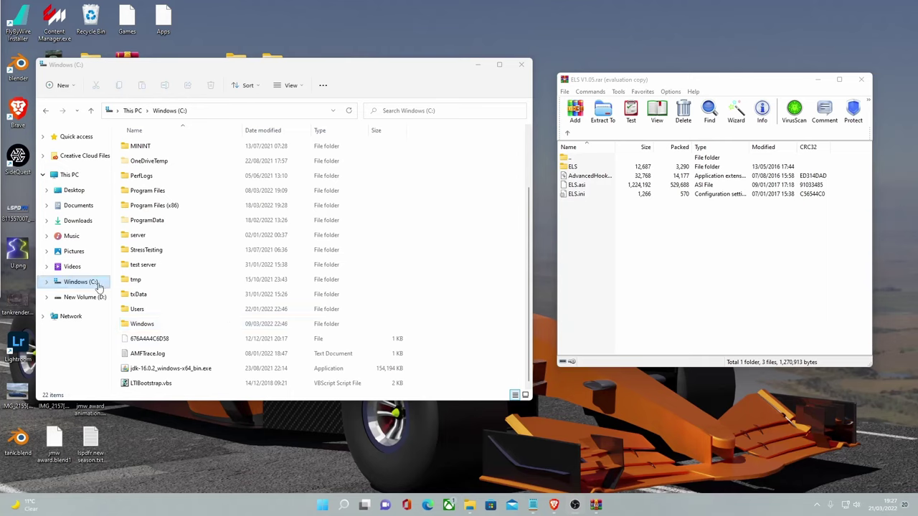
double_click(173, 206)
scroll(178, 204, down, 5)
scroll(172, 215, down, 1)
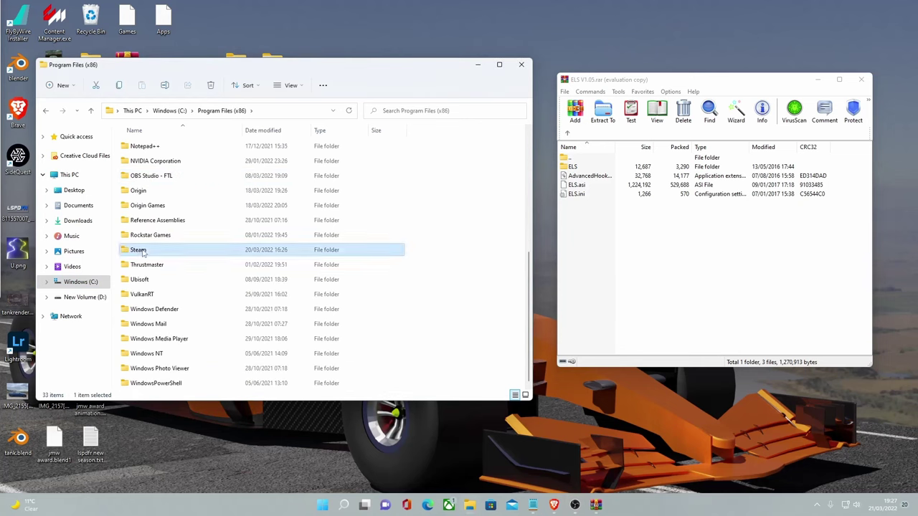
double_click(158, 250)
scroll(158, 243, down, 5)
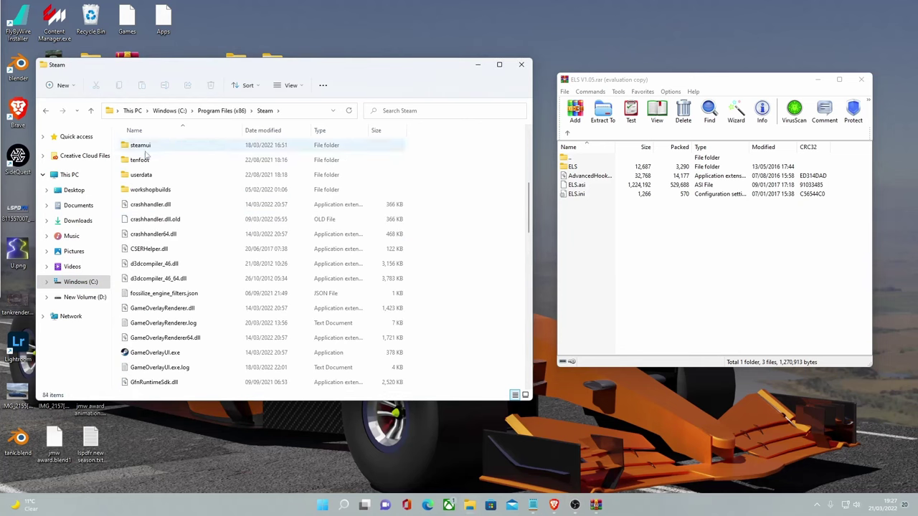
double_click(153, 174)
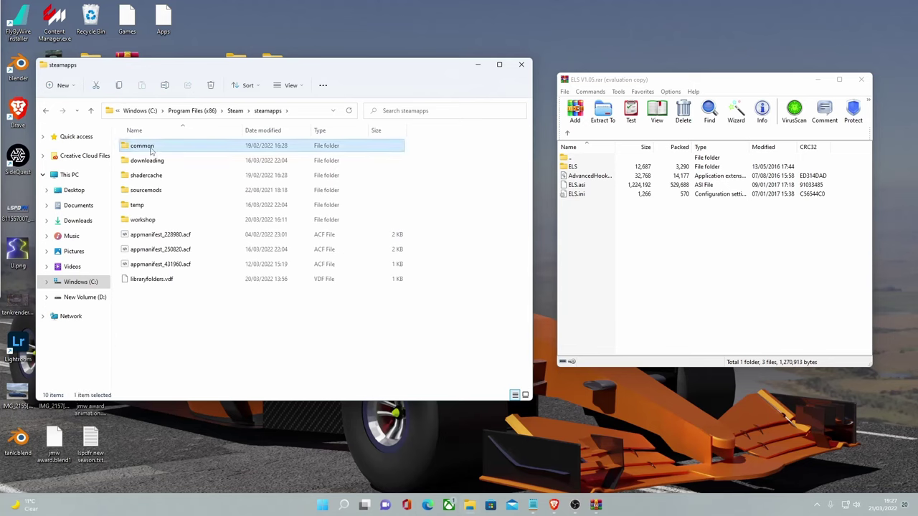
double_click(153, 146)
drag(260, 271, 147, 140)
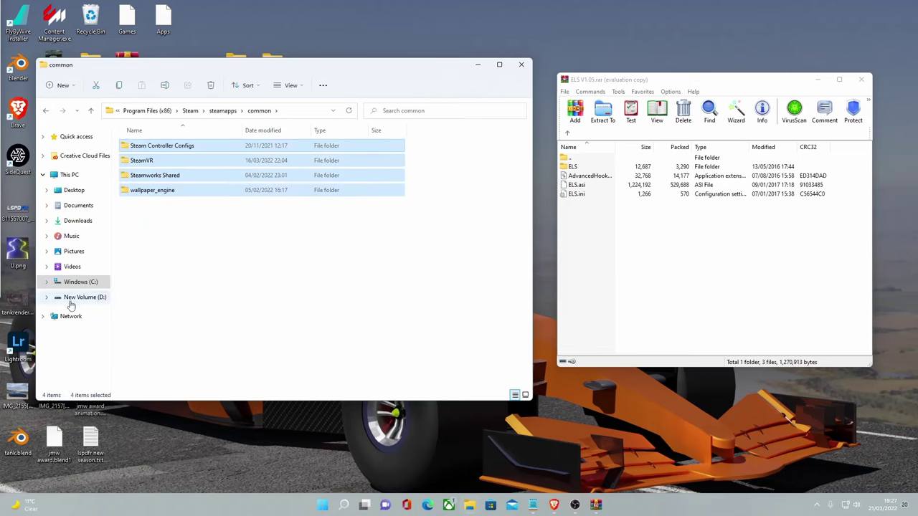
Open the Grand Theft Auto V folder under SteamLibrary\steamapps\common on the D: drive
click(75, 297)
double_click(153, 219)
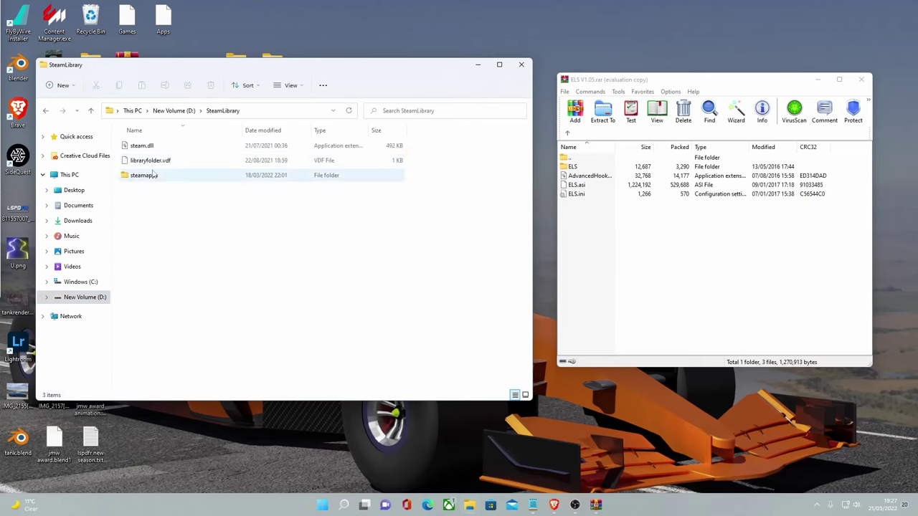
double_click(153, 175)
double_click(153, 146)
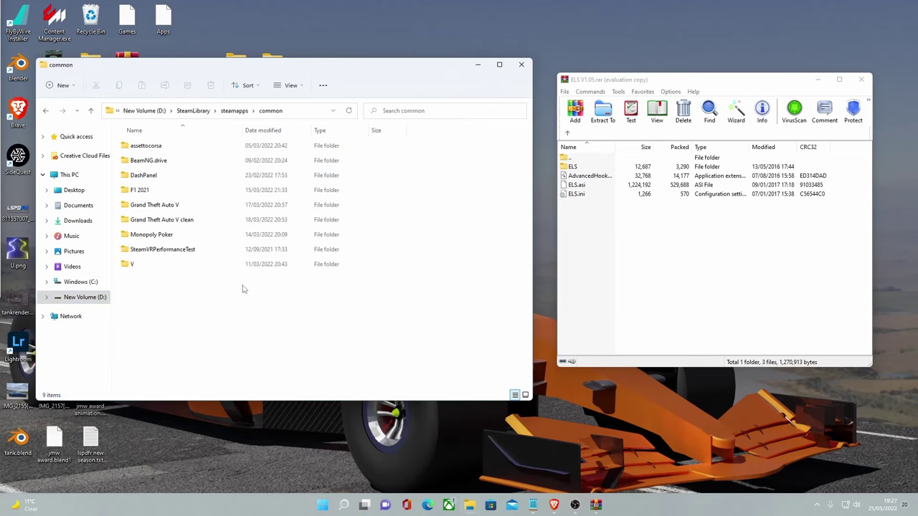
double_click(167, 205)
drag(132, 69, 135, 40)
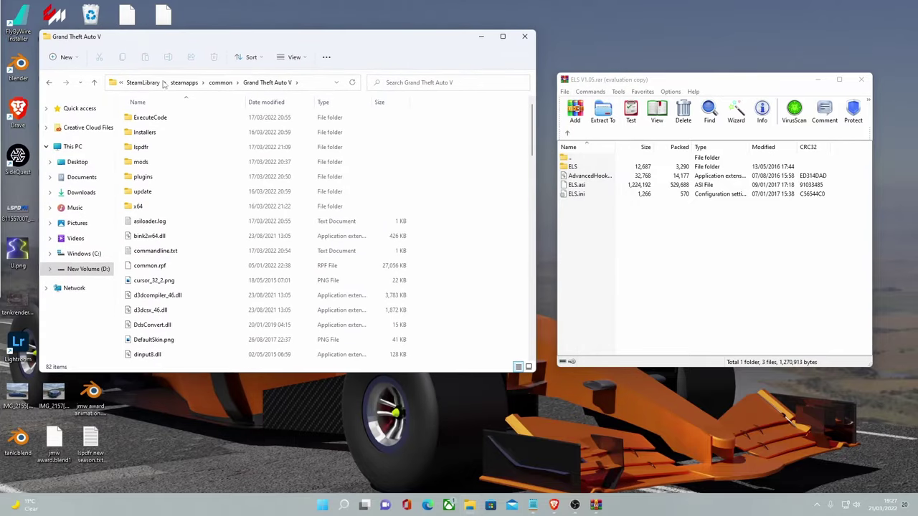
Launch Steam and look through the game library for Grand Theft Auto V
click(343, 505)
text(s)
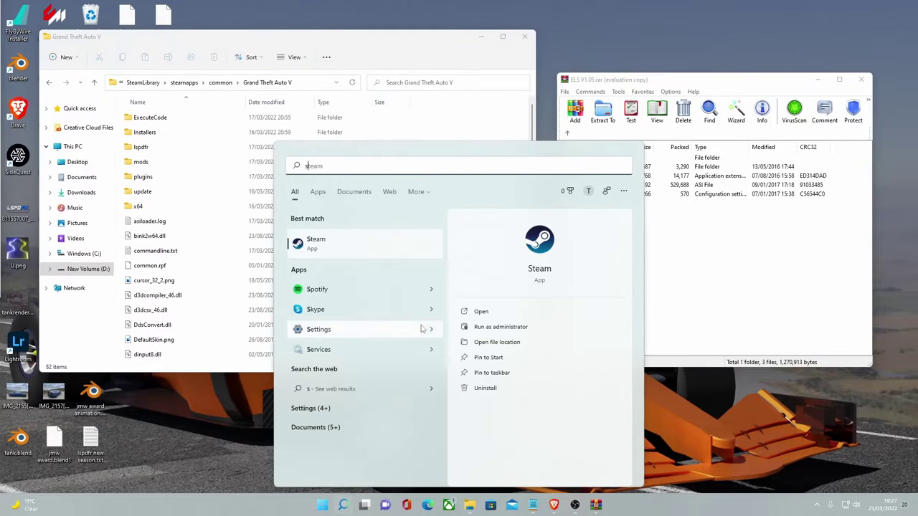
click(480, 312)
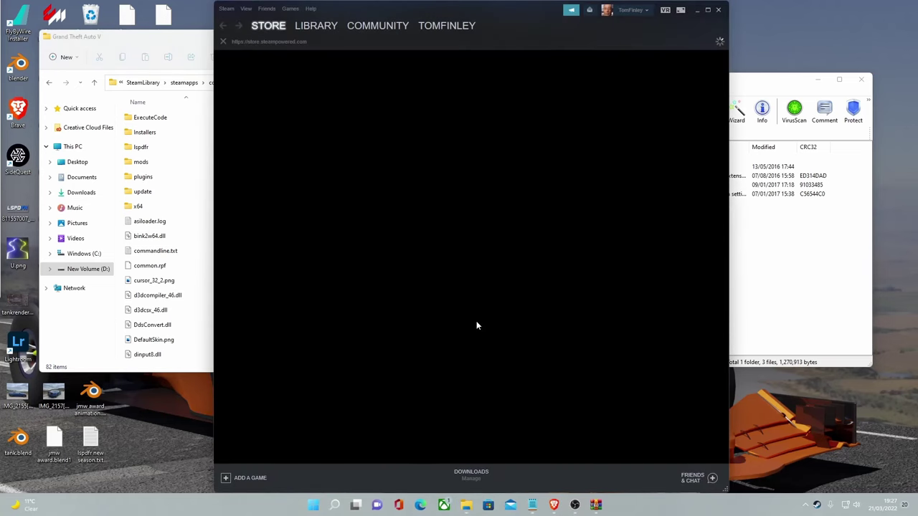
click(327, 50)
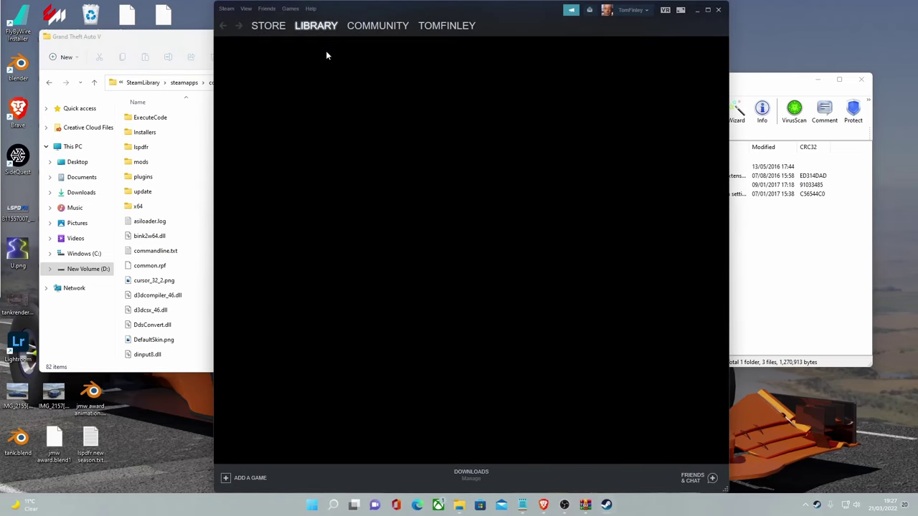
click(588, 422)
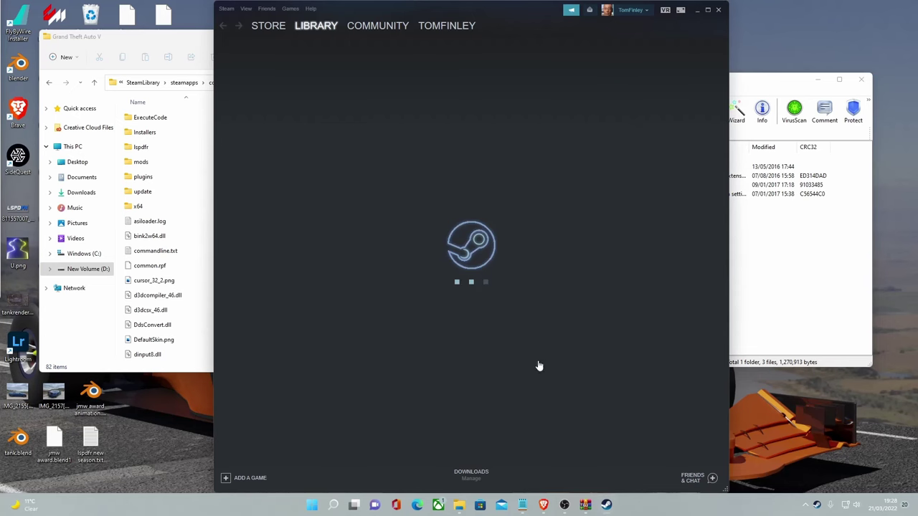
scroll(303, 316, down, 2)
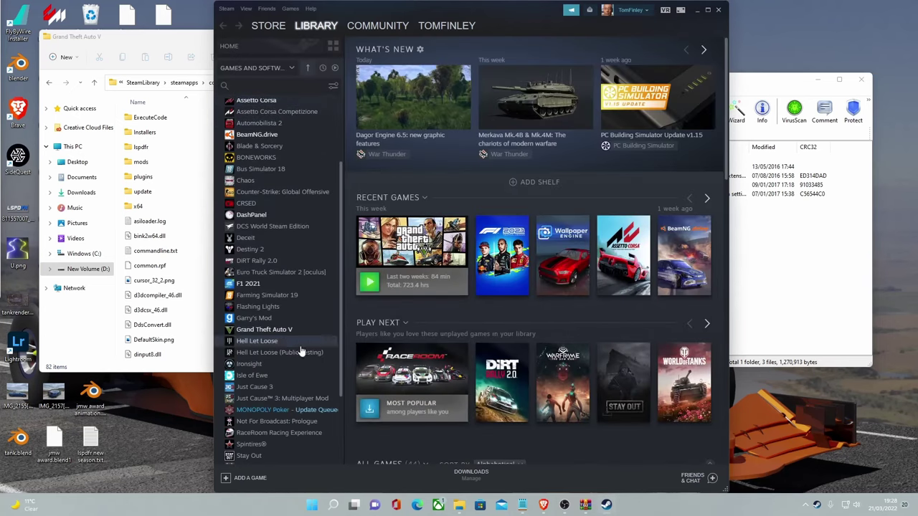
Browse the local files of Grand Theft Auto V from its Steam library page, then close Steam
click(271, 330)
click(666, 176)
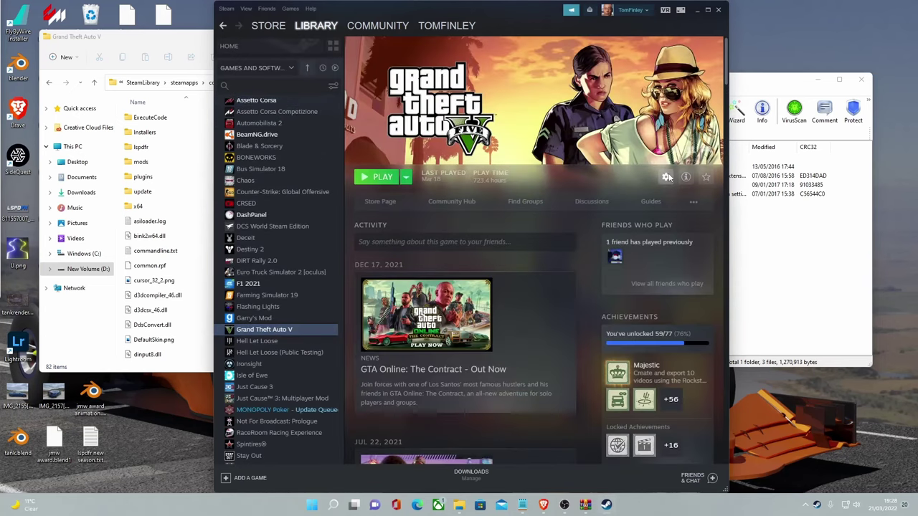
mouse_move(683, 218)
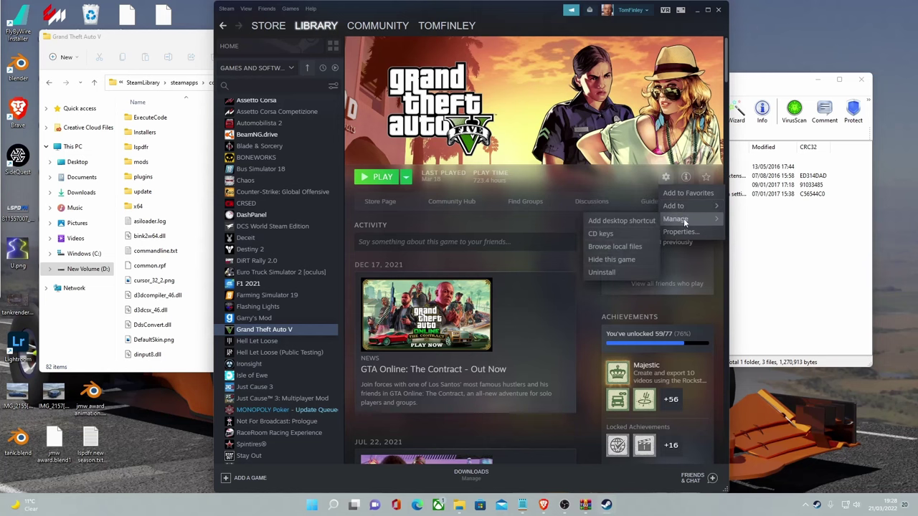
click(628, 248)
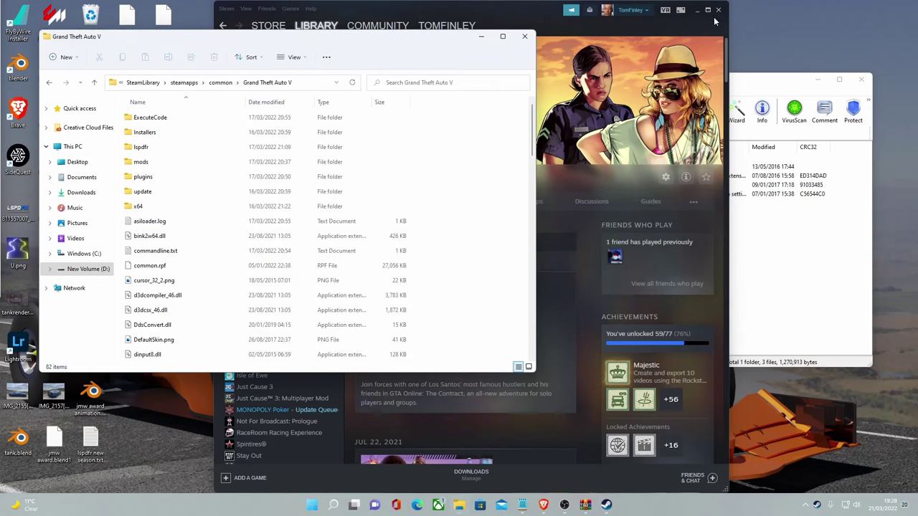
click(717, 15)
click(718, 11)
Extract the ELS folder, AdvancedHookV.dll, ELS.asi and ELS.ini from the archive into the main Grand Theft Auto V folder
mouse_move(384, 37)
mouse_down()
mouse_move(418, 341)
mouse_move(391, 81)
mouse_move(378, 51)
mouse_up()
click(654, 257)
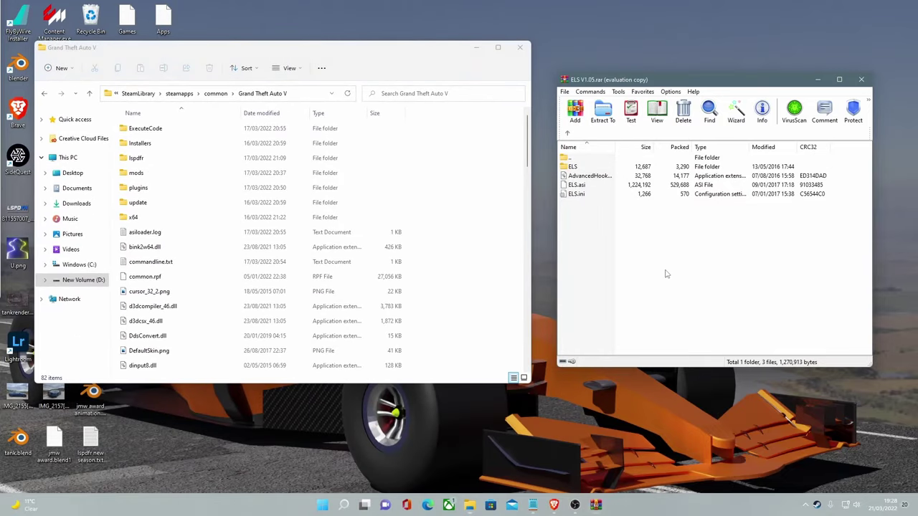
drag(659, 262, 582, 169)
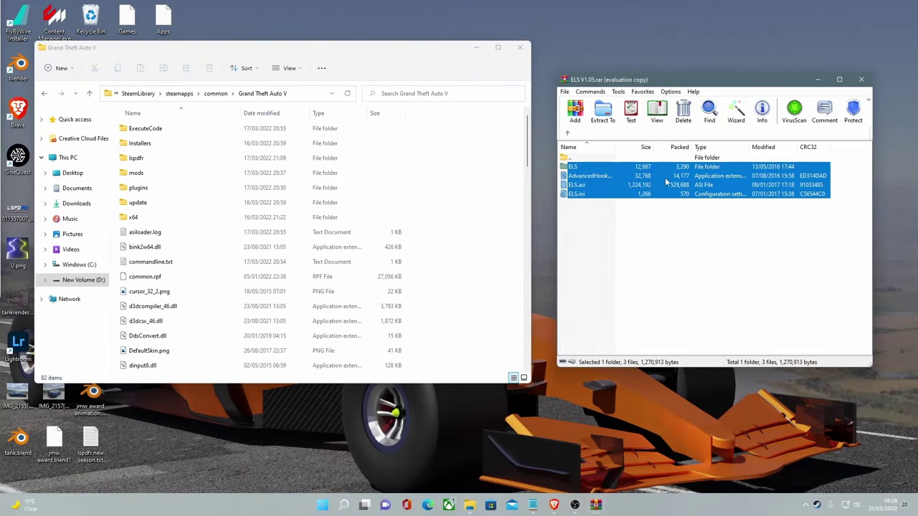
drag(667, 183, 495, 196)
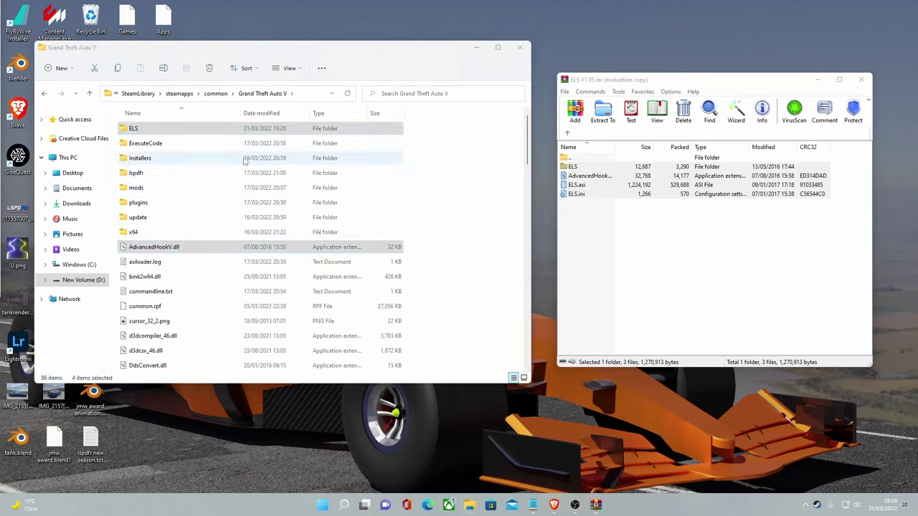
Examine the files in the ELS\pack_default folder and return to the main Grand Theft Auto V folder
double_click(178, 128)
double_click(179, 131)
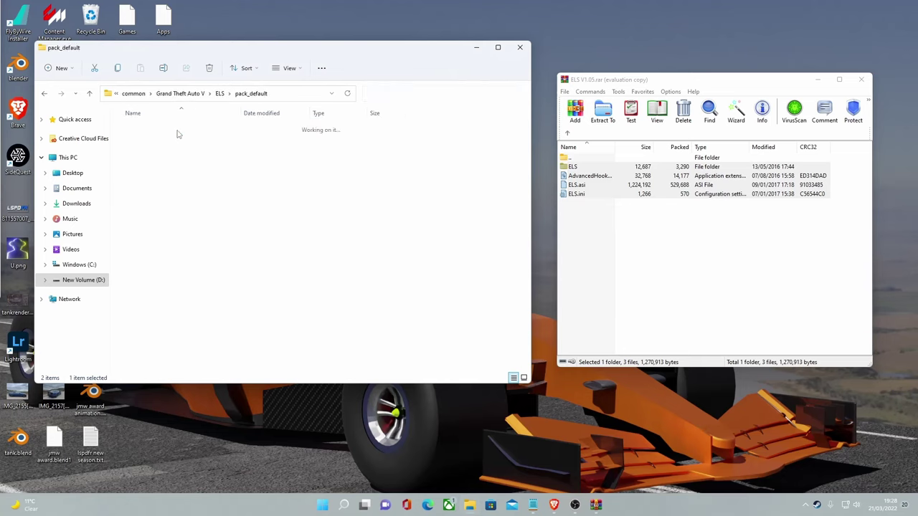
drag(310, 254, 188, 124)
click(265, 219)
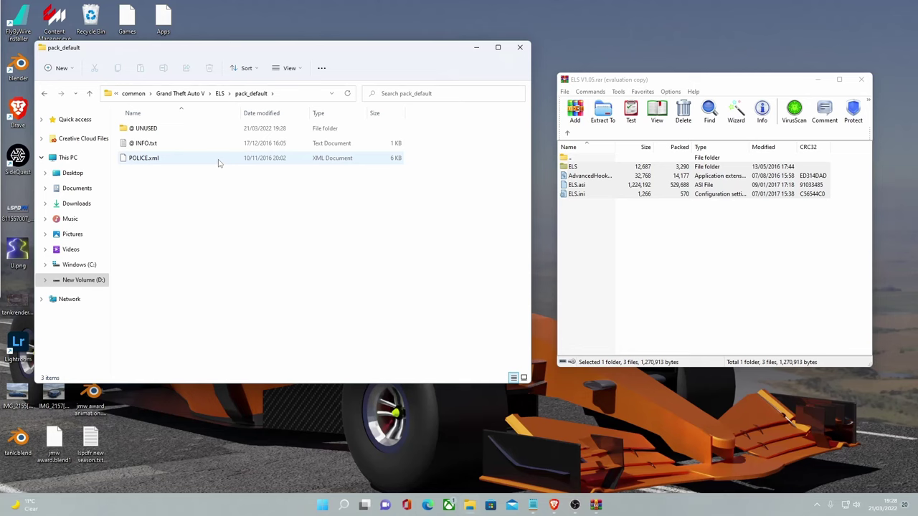
click(180, 93)
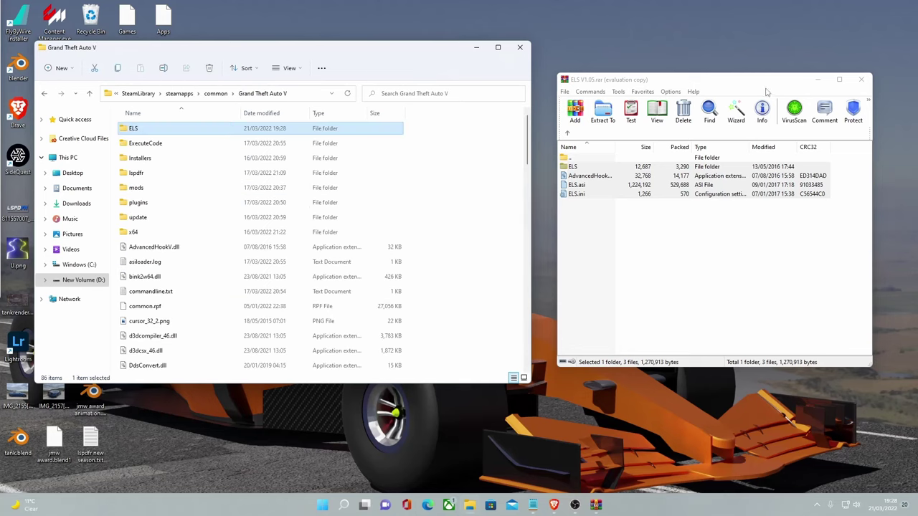
Close the ELS archive and open the download list for the 2017 California Highway Patrol Mega Pack - ELS in the Brave browser
click(869, 81)
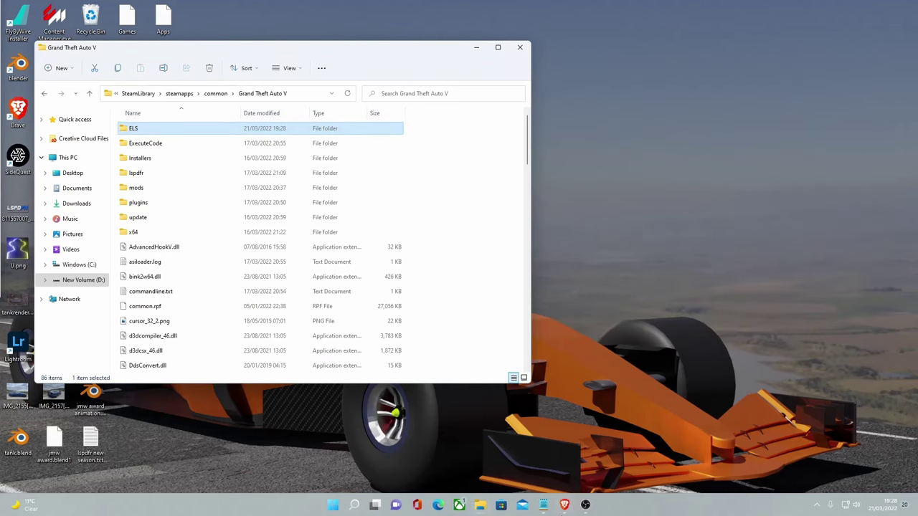
mouse_move(564, 505)
click(563, 438)
key(ctrl+Tab)
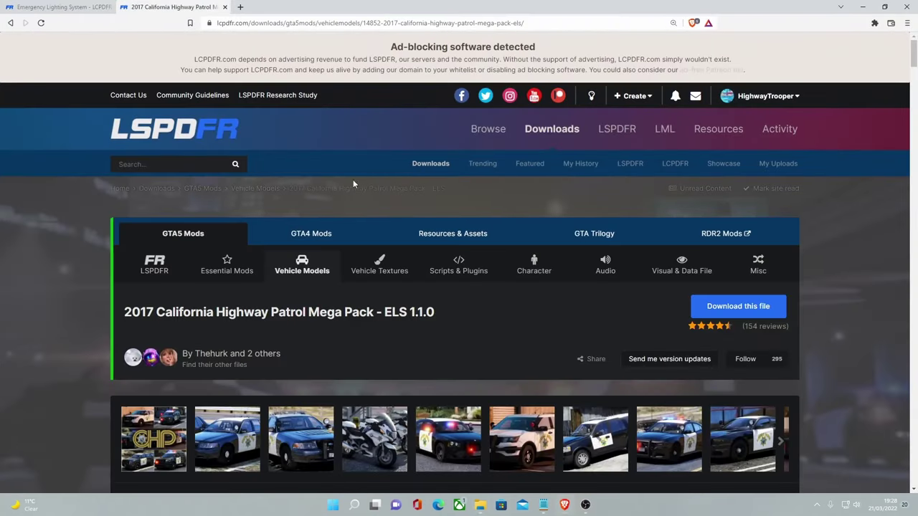
scroll(492, 256, down, 7)
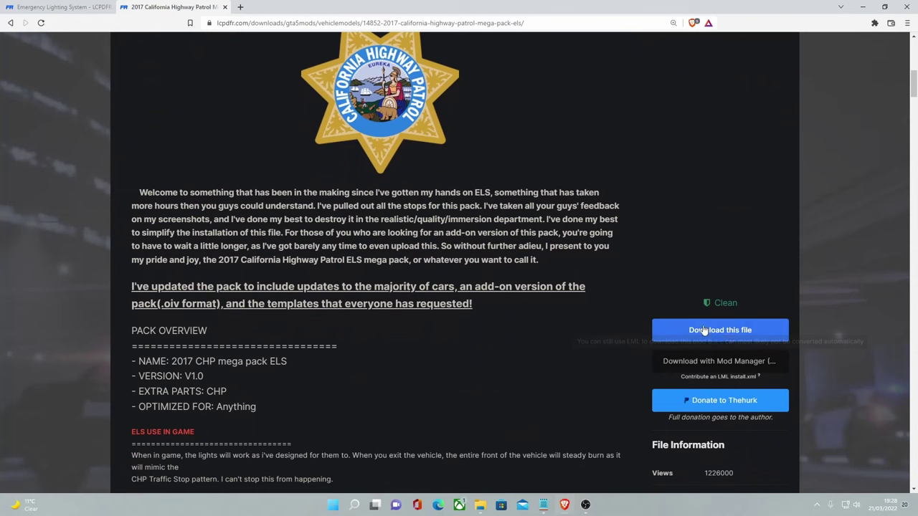
scroll(549, 307, up, 4)
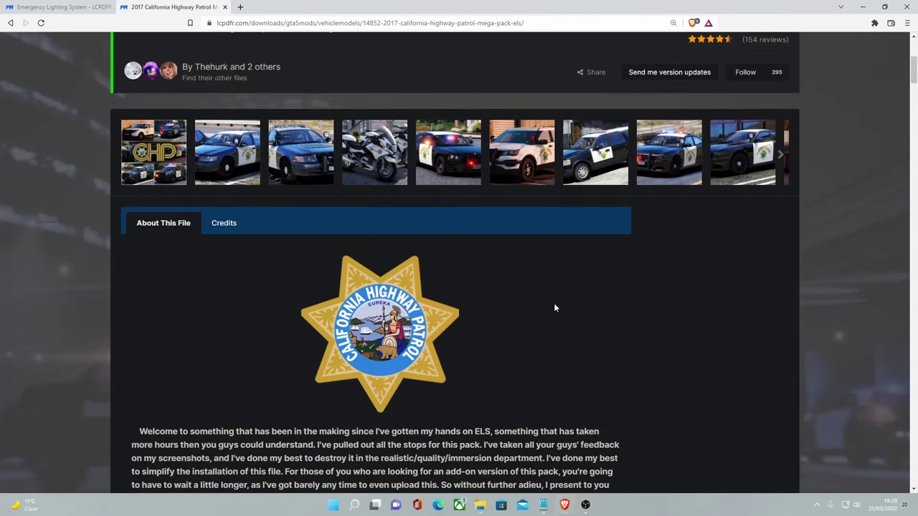
scroll(553, 305, down, 2)
click(724, 434)
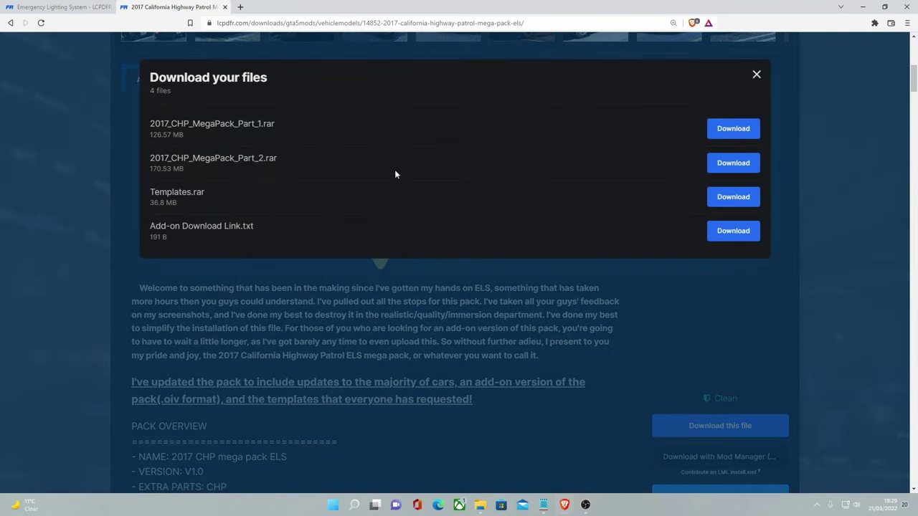
Download 2017_CHP_MegaPack_Part_1.rar and save it to the Desktop
click(734, 131)
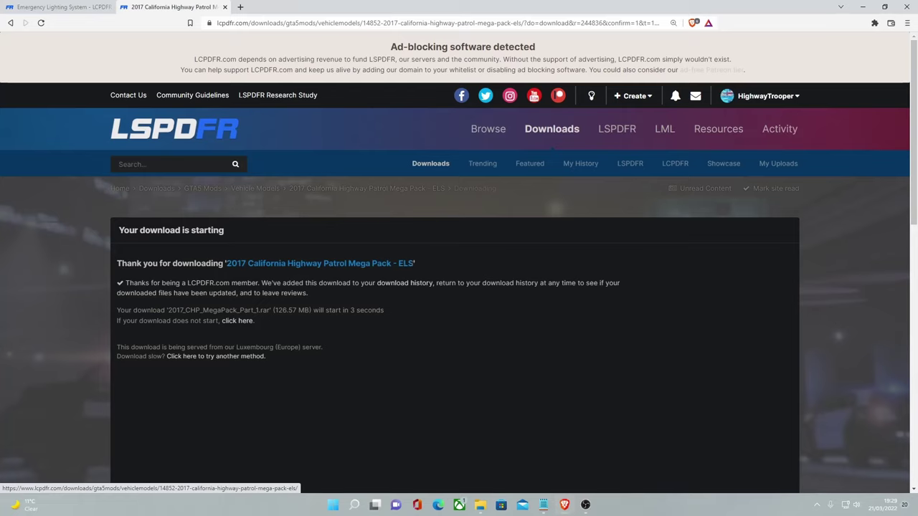
click(242, 321)
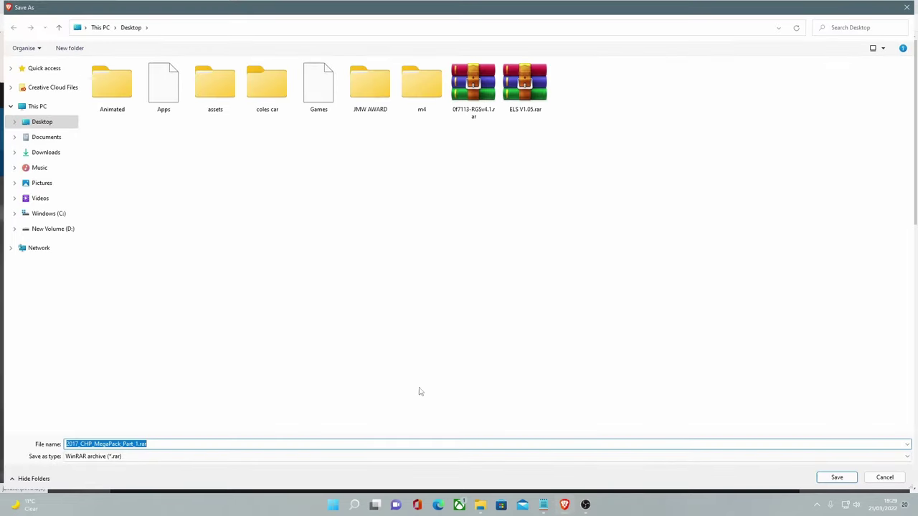
click(836, 478)
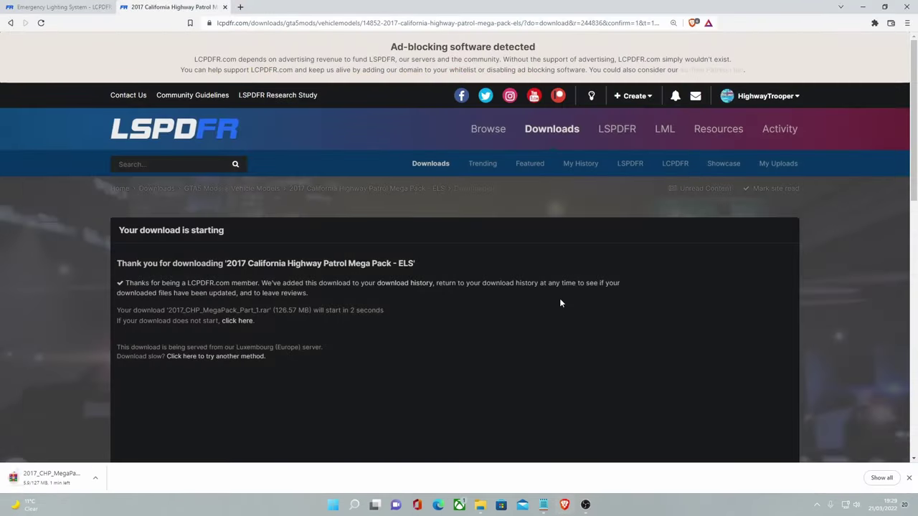
scroll(561, 303, down, 1)
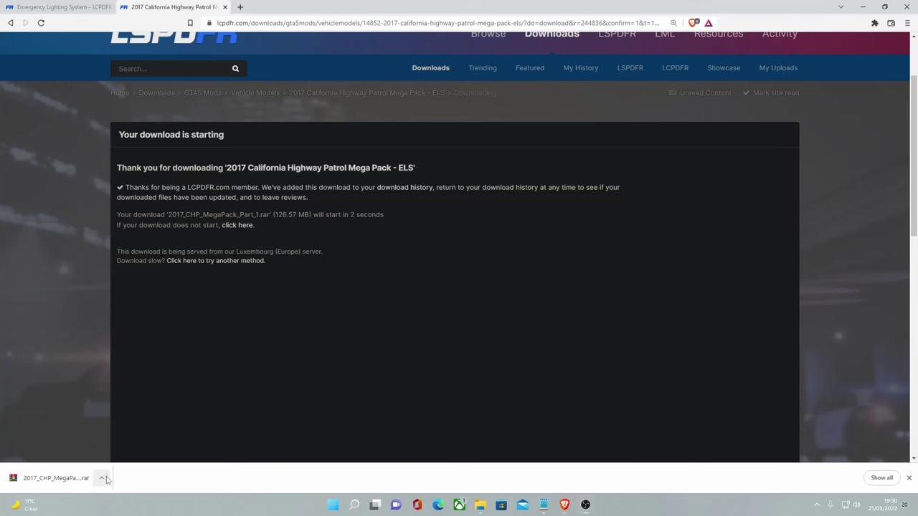
Open the downloaded archive in WinRAR, dismiss the trial notice and go into the Installation Files folder
click(101, 477)
click(112, 415)
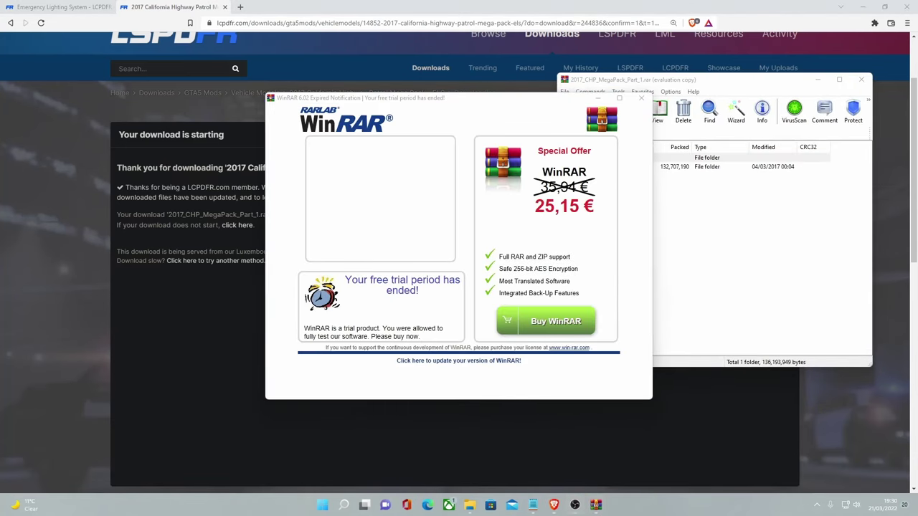
click(641, 97)
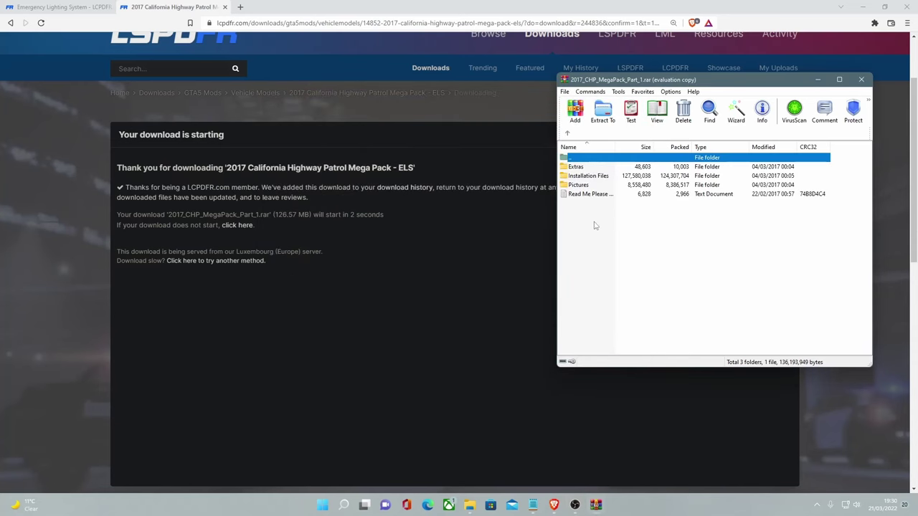
double_click(588, 175)
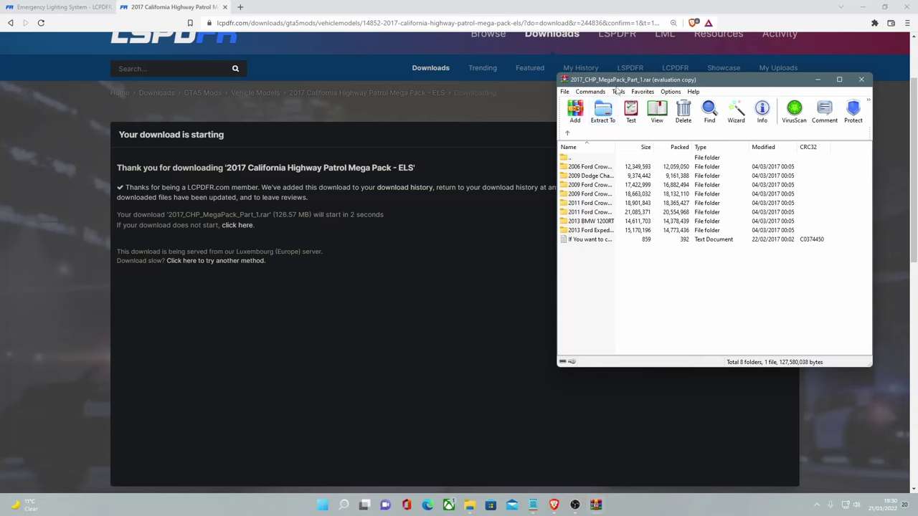
Examine the files in the first 2009 Ford folder of the archive and return to the Installation Files folder
drag(618, 81, 469, 83)
double_click(459, 186)
click(463, 186)
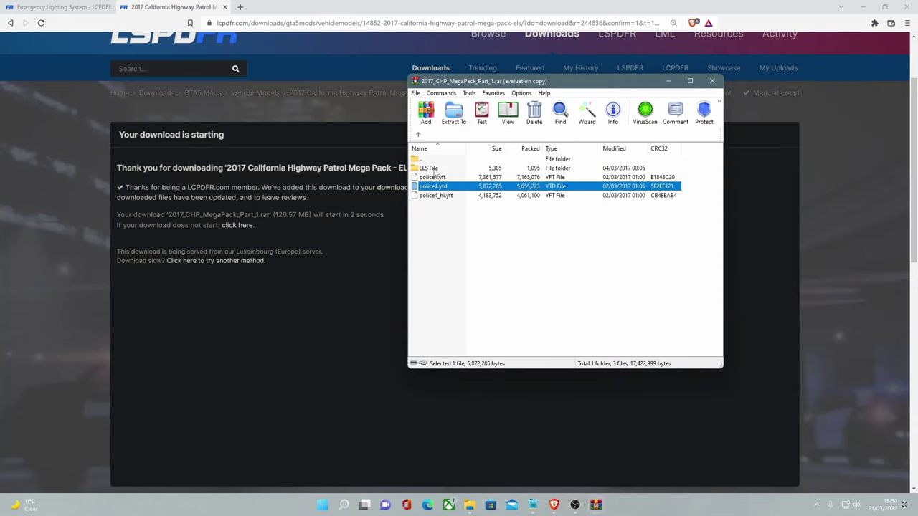
click(419, 135)
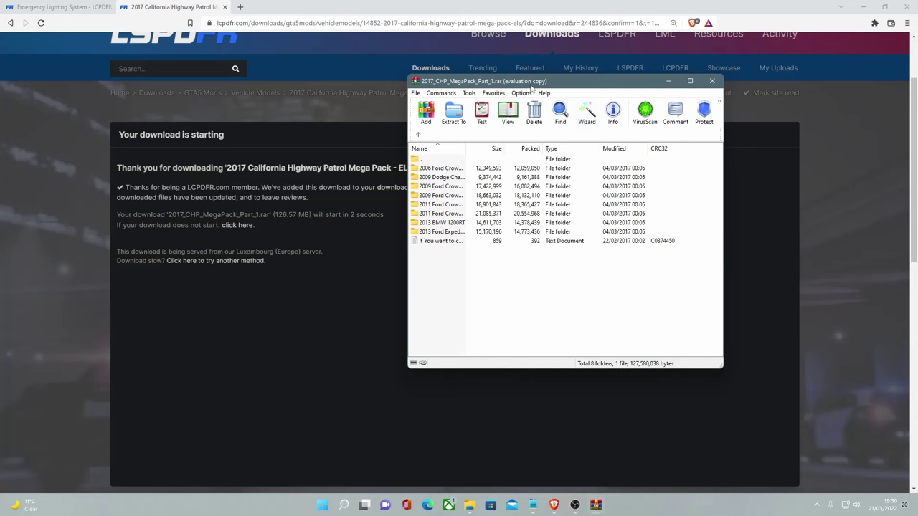
drag(530, 85, 584, 97)
Put away the browser and Grand Theft Auto V folder windows, and launch OpenIV for the Windows version of Grand Theft Auto V
click(867, 4)
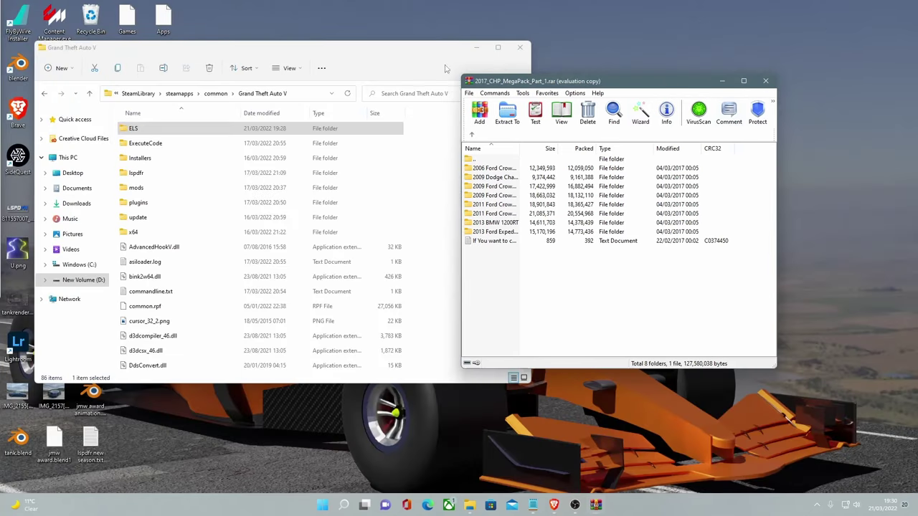
click(512, 17)
click(343, 505)
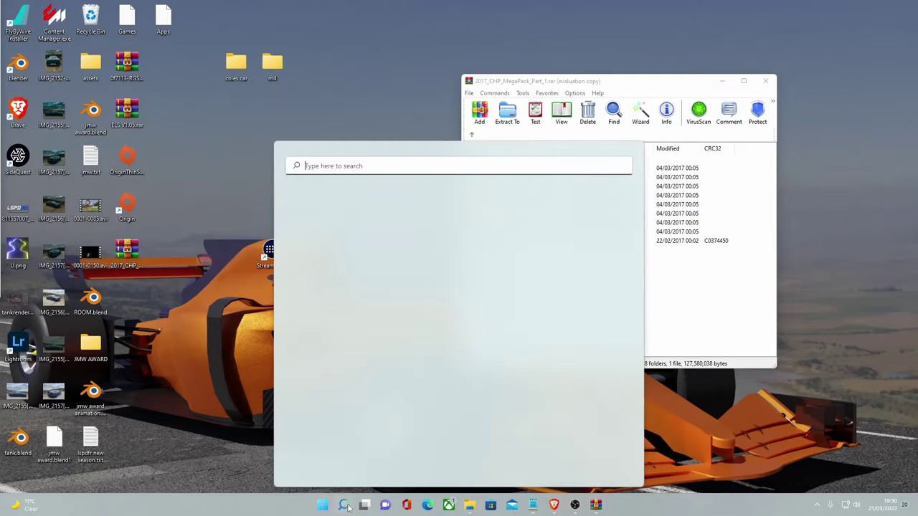
text(op)
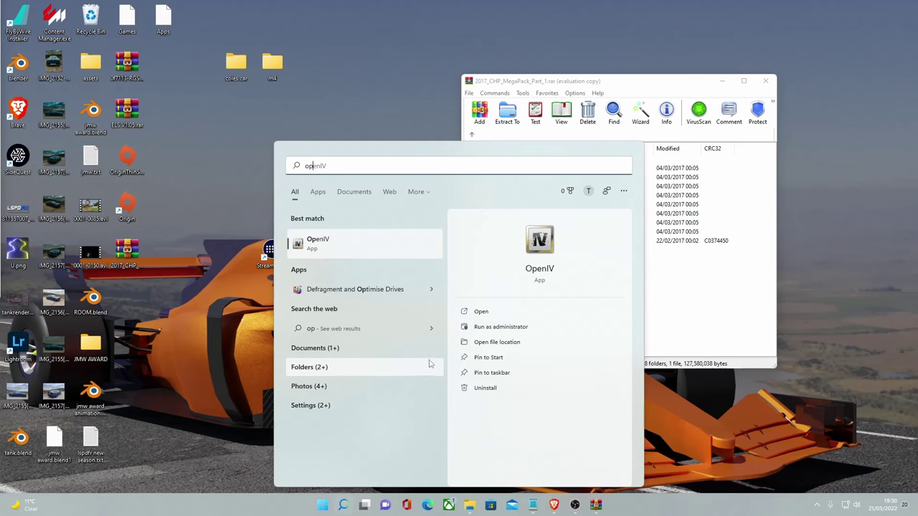
click(486, 318)
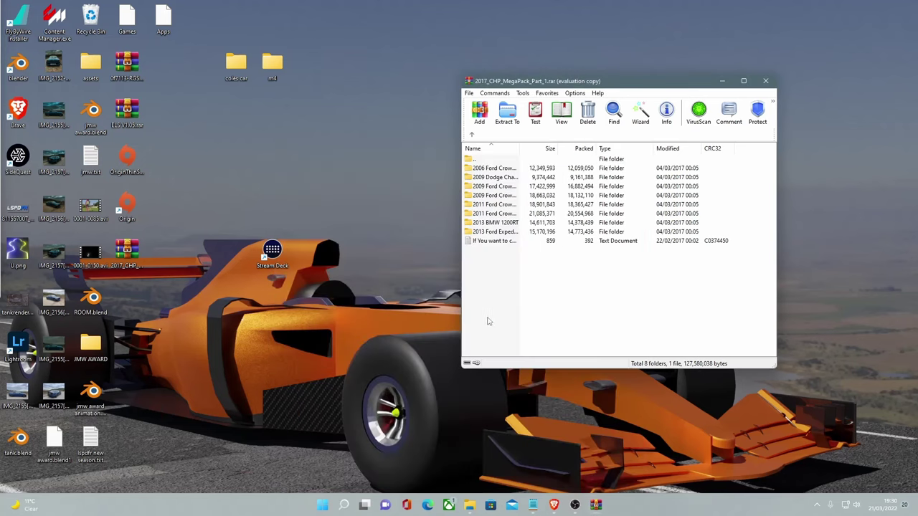
click(418, 272)
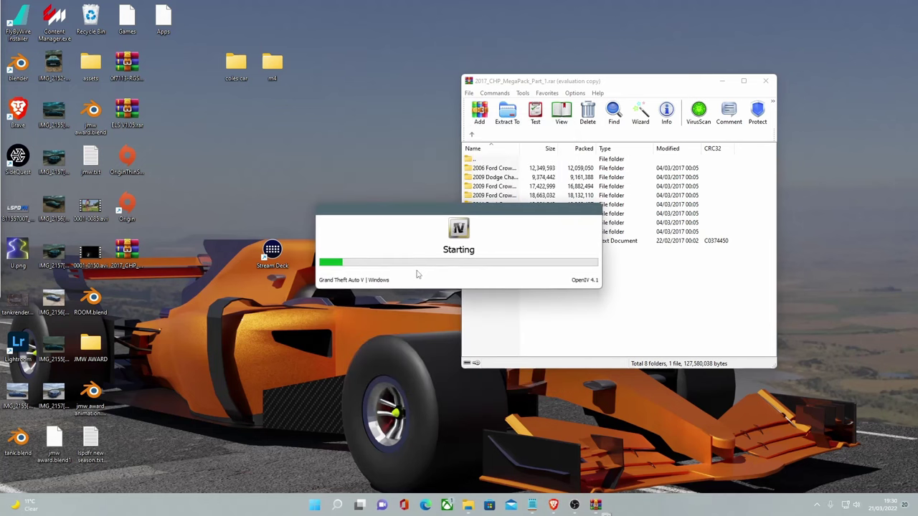
Arrange the OpenIV window and the 2017_CHP_MegaPack_Part_1.rar window side by side
drag(537, 211, 364, 184)
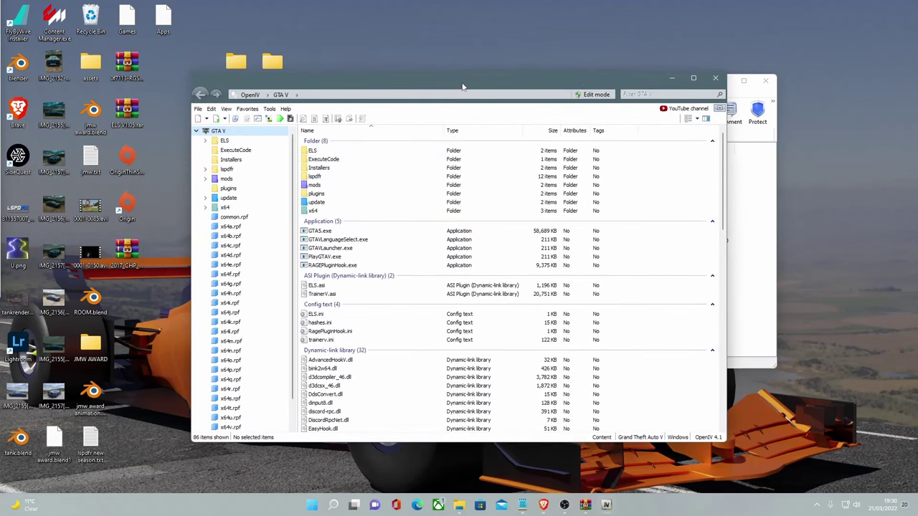
drag(462, 87, 342, 64)
click(636, 85)
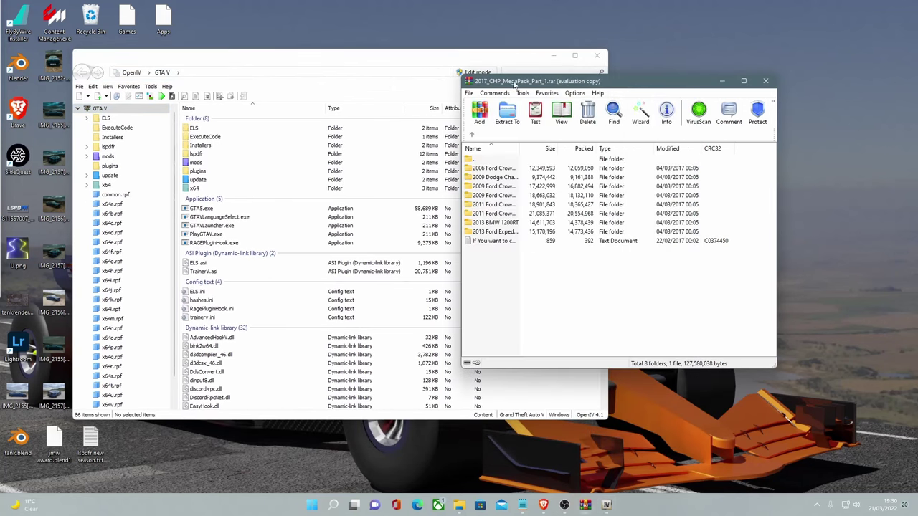
drag(513, 84, 624, 96)
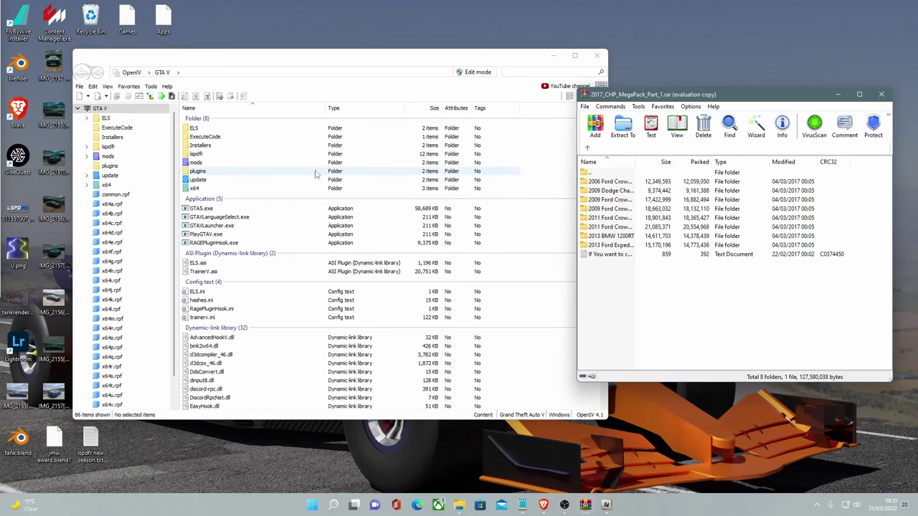
Go to the mods\update\x64\dlcpacks folder in OpenIV
click(202, 164)
double_click(203, 164)
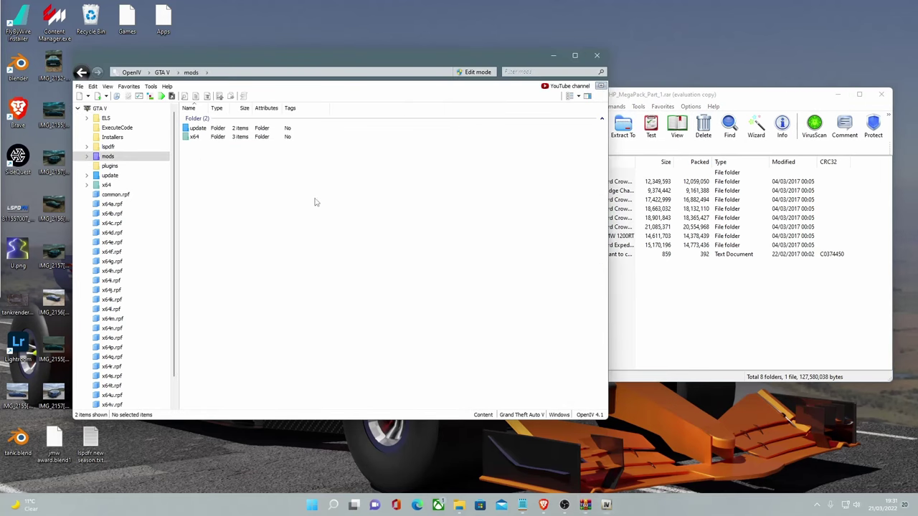
double_click(204, 128)
double_click(207, 129)
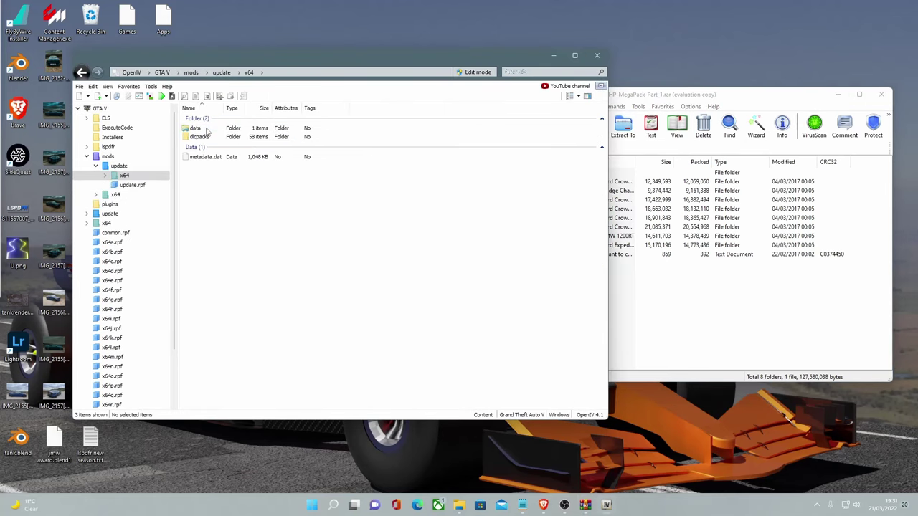
double_click(205, 137)
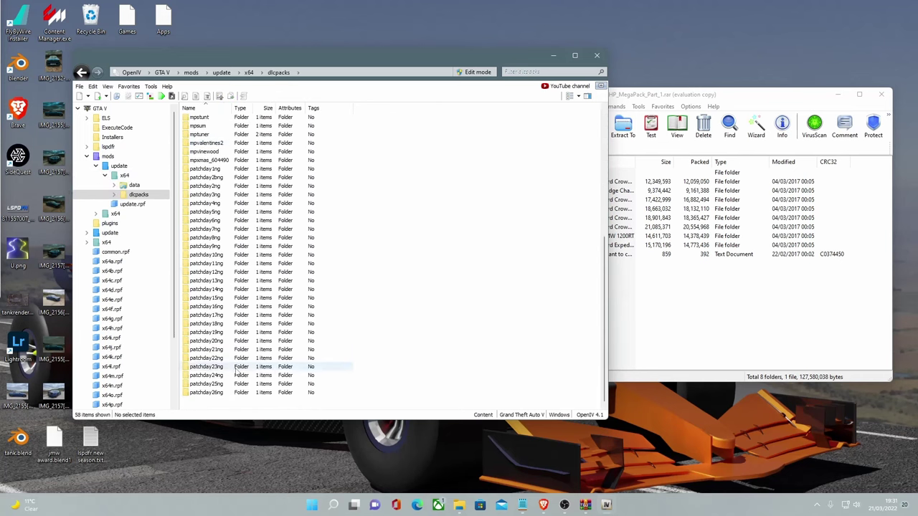
Open vehicles.rpf inside patchday22ng\dlc.rpf\x64\levels\gta5
double_click(208, 358)
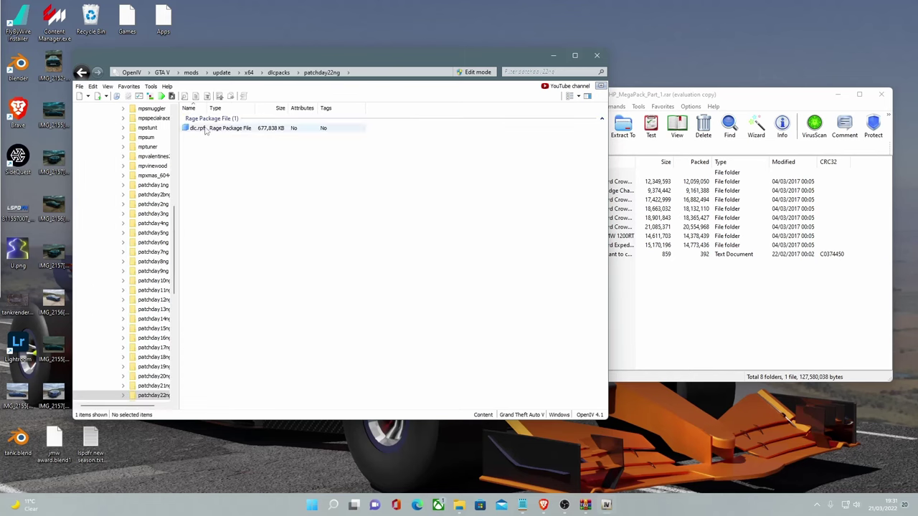
double_click(222, 130)
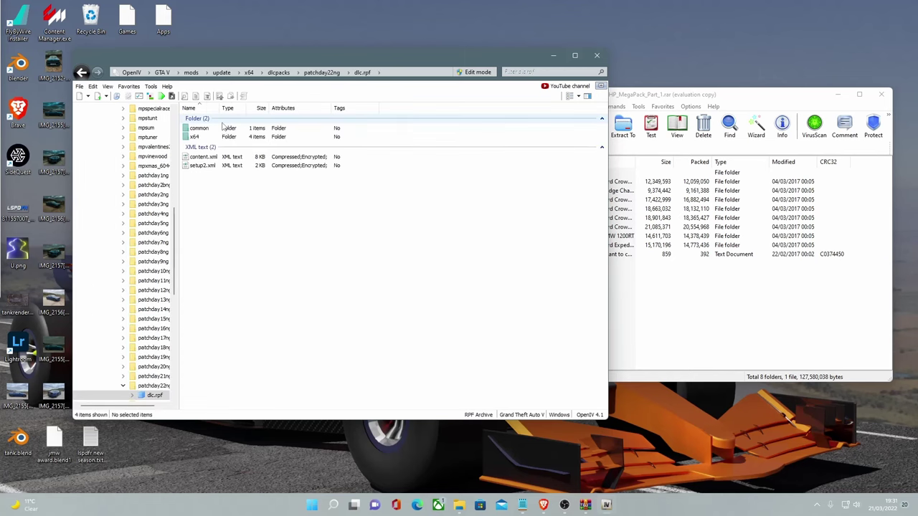
double_click(205, 139)
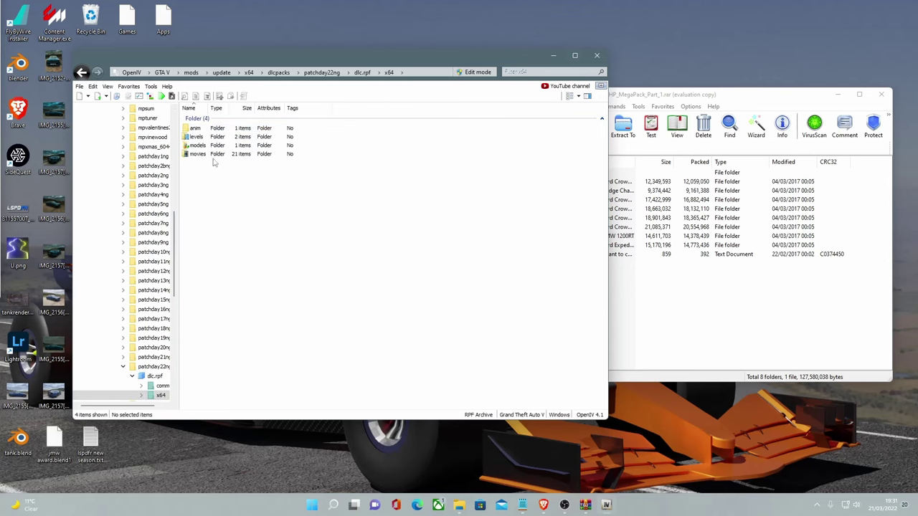
double_click(205, 139)
double_click(204, 130)
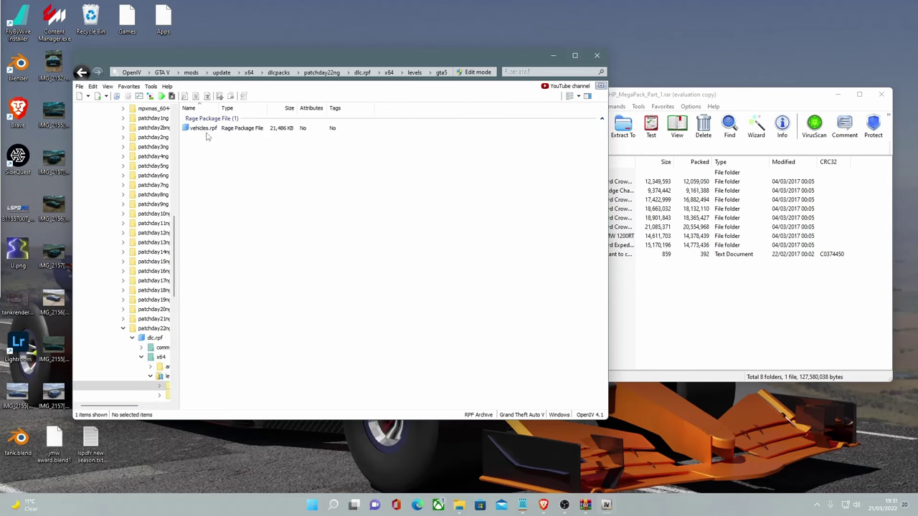
double_click(207, 129)
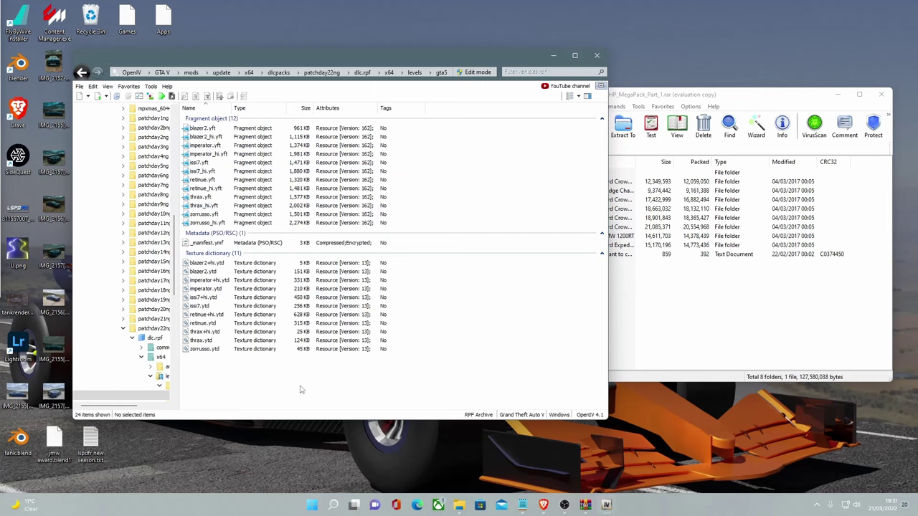
Open the 2006 Ford folder in the archive and select sheriff.yft, sheriff.ytd and sheriff_hi.yft
click(683, 313)
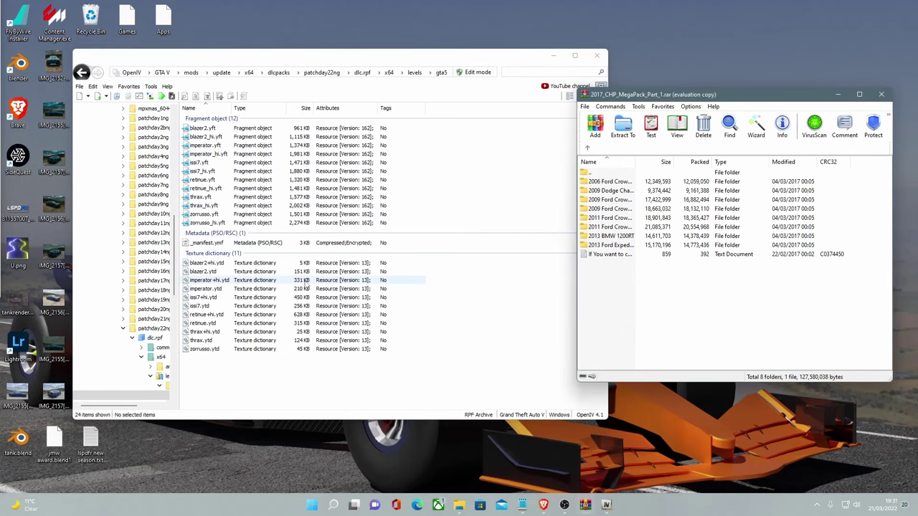
double_click(612, 182)
drag(681, 268, 612, 197)
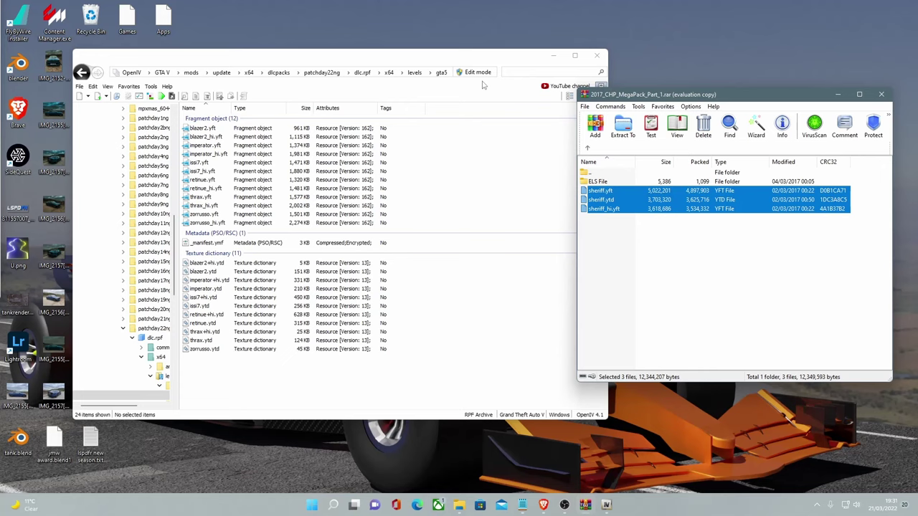
drag(686, 195, 654, 208)
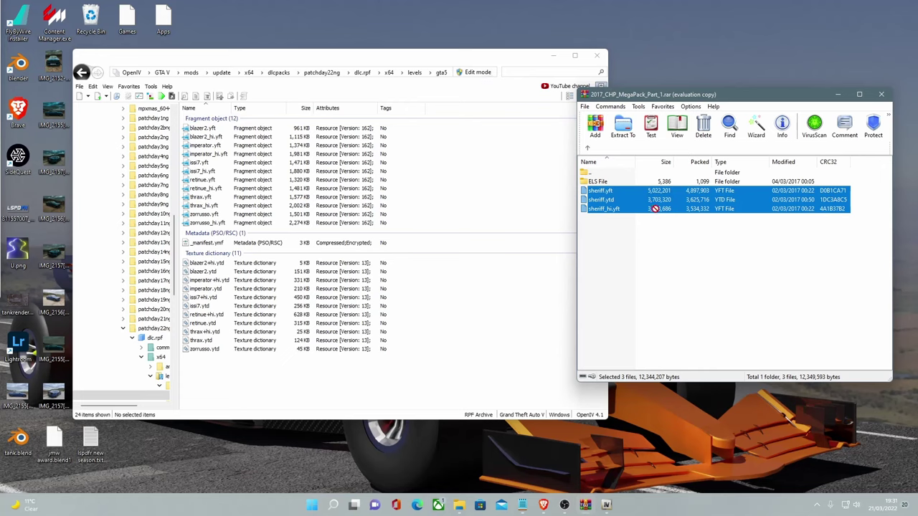
Turn on edit mode in OpenIV and confirm it for the open vehicles.rpf
click(477, 73)
click(491, 282)
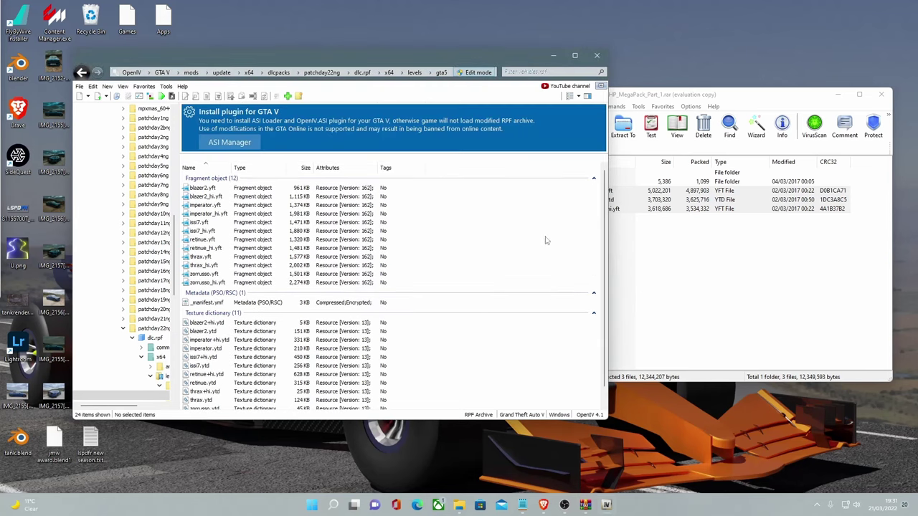
scroll(539, 255, down, 1)
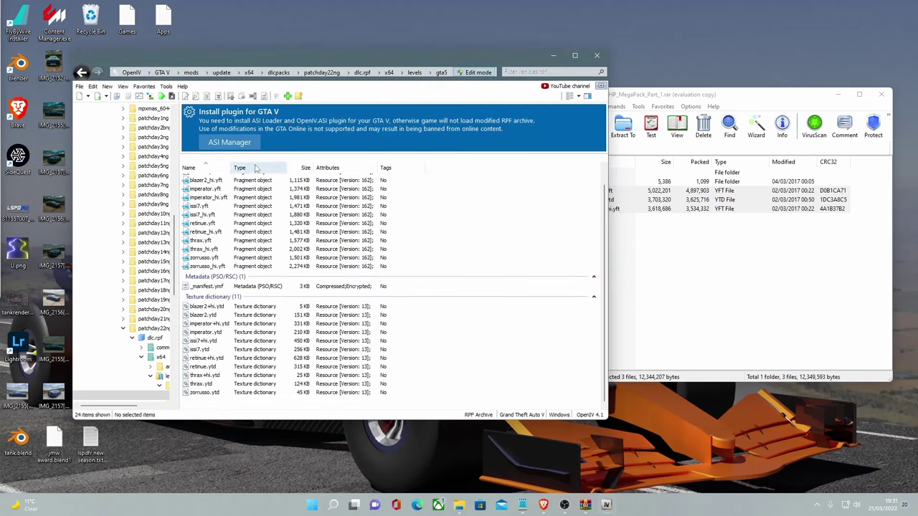
Install the OpenIV.ASI plugin for GTA V in the ASI Manager and recheck the plugin status
click(243, 143)
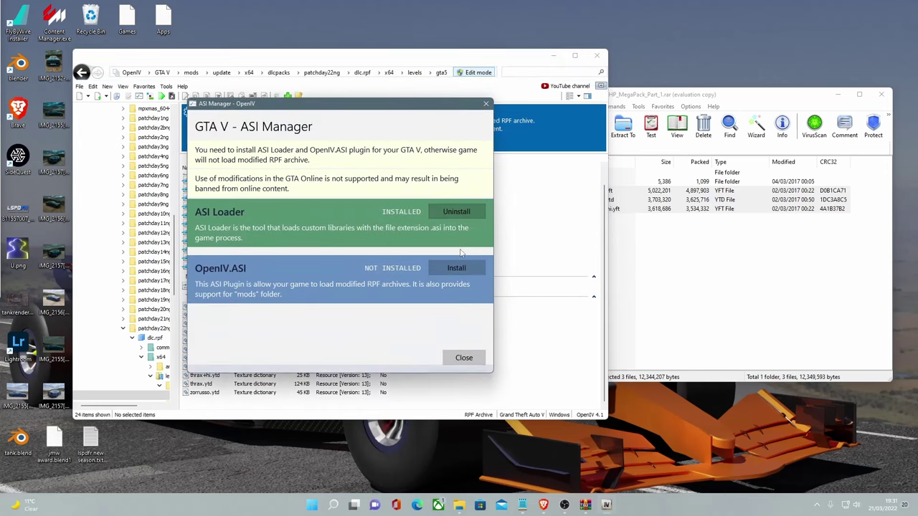
click(465, 357)
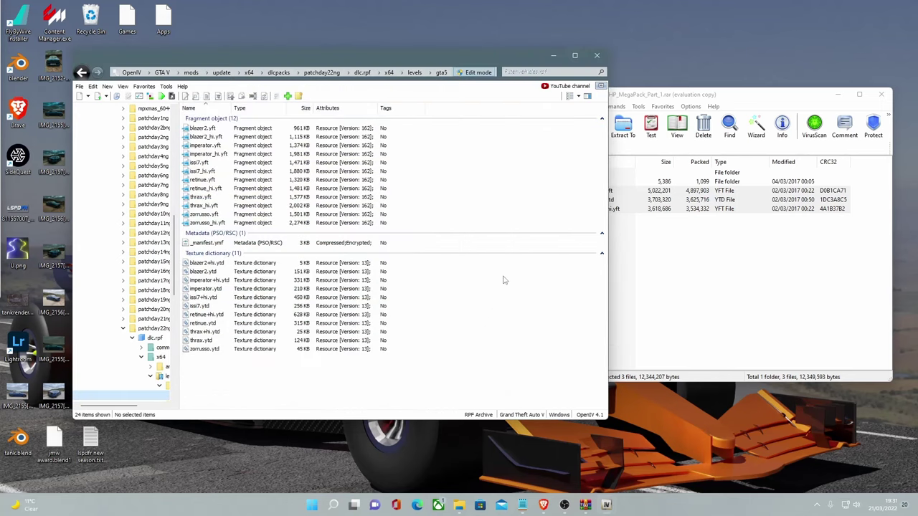
click(165, 86)
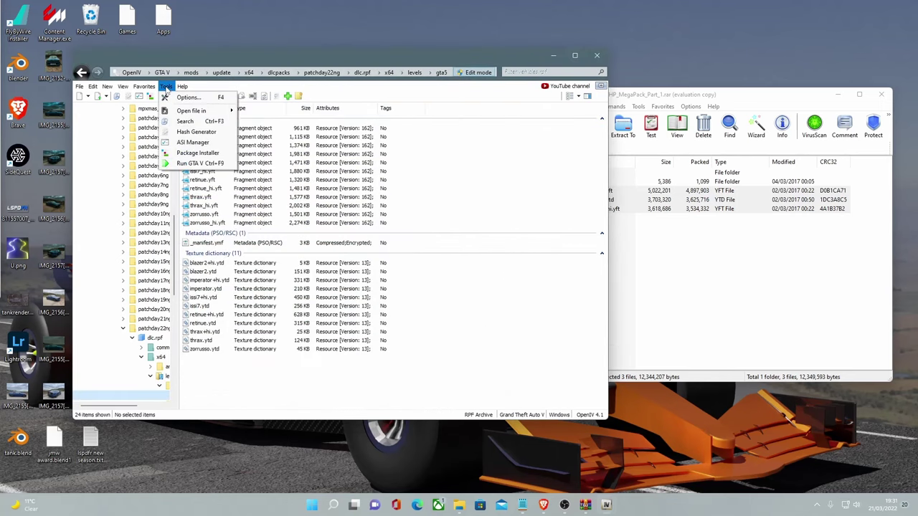
click(192, 142)
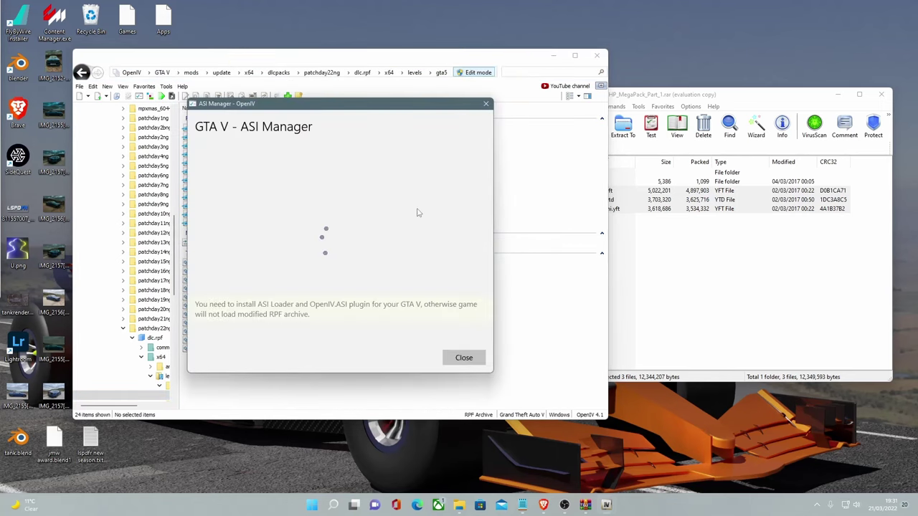
click(464, 358)
Add sheriff.yft, sheriff.ytd and sheriff_hi.yft from the CHP archive to the open vehicles.rpf
click(711, 253)
drag(615, 99, 620, 102)
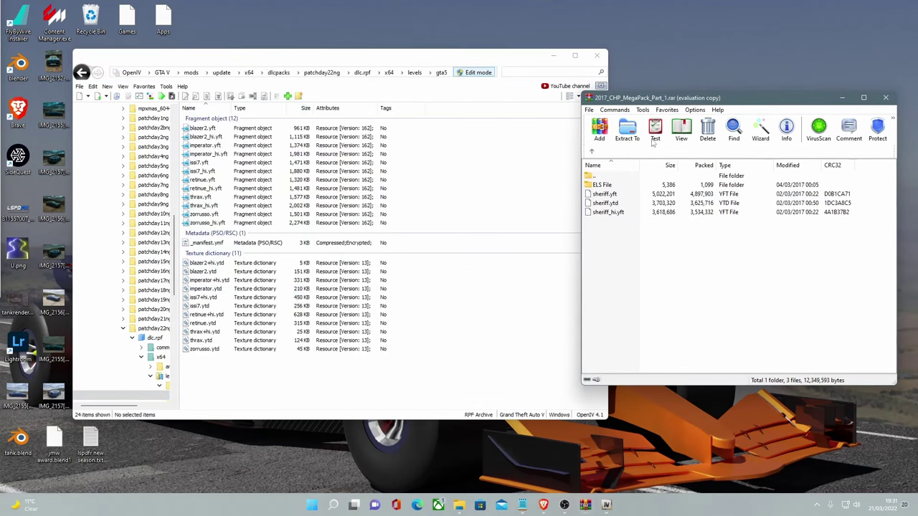
drag(687, 276, 622, 191)
drag(487, 207, 486, 200)
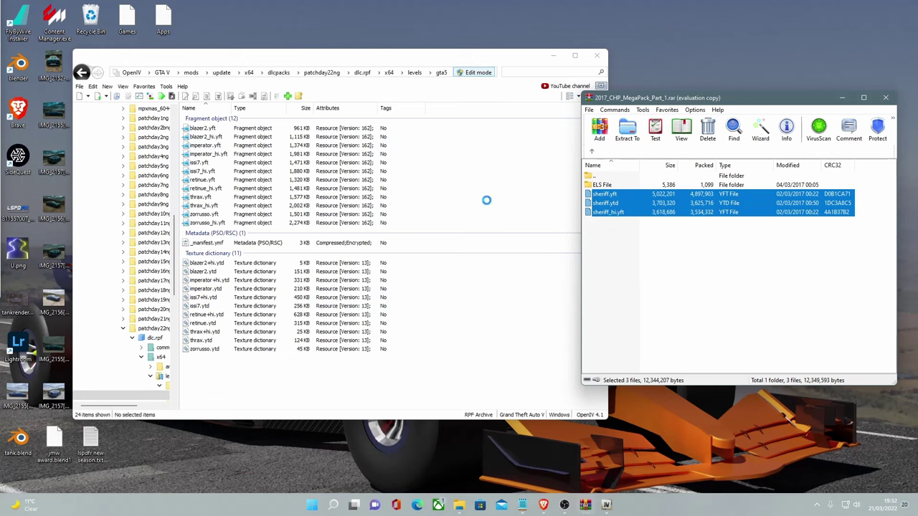
Copy sheriff.xml from the archive's ELS File folder into Grand Theft Auto V\ELS\pack_default
double_click(606, 185)
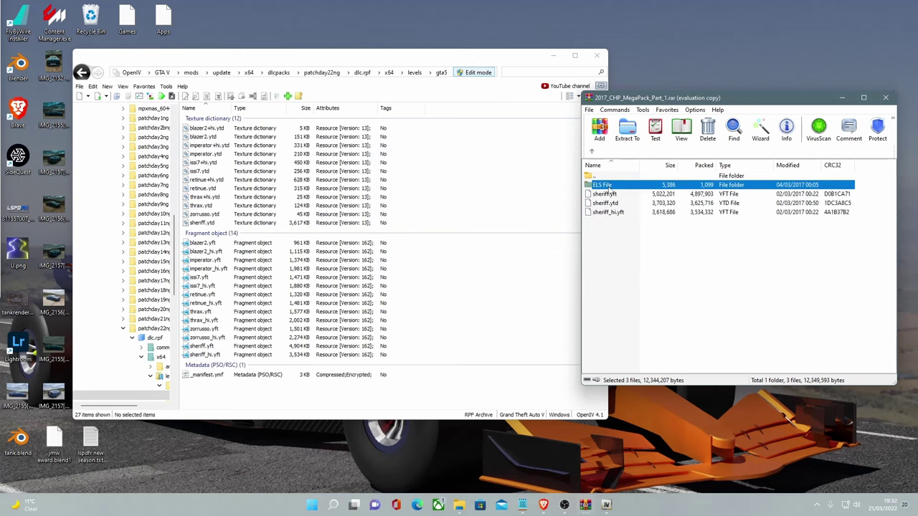
click(459, 505)
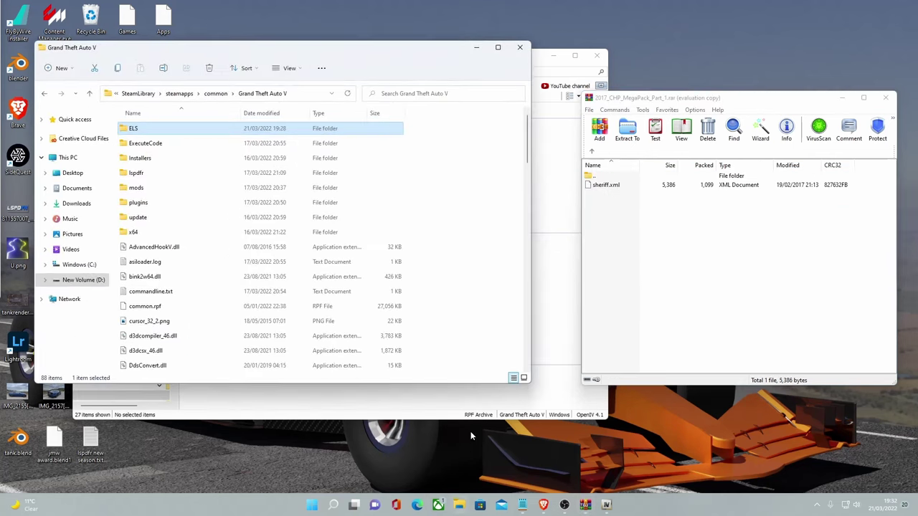
double_click(157, 129)
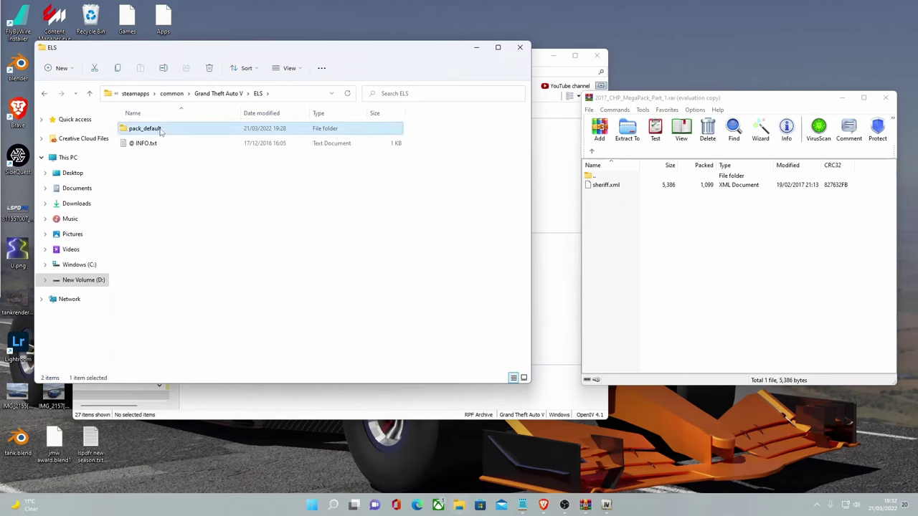
double_click(162, 131)
click(660, 214)
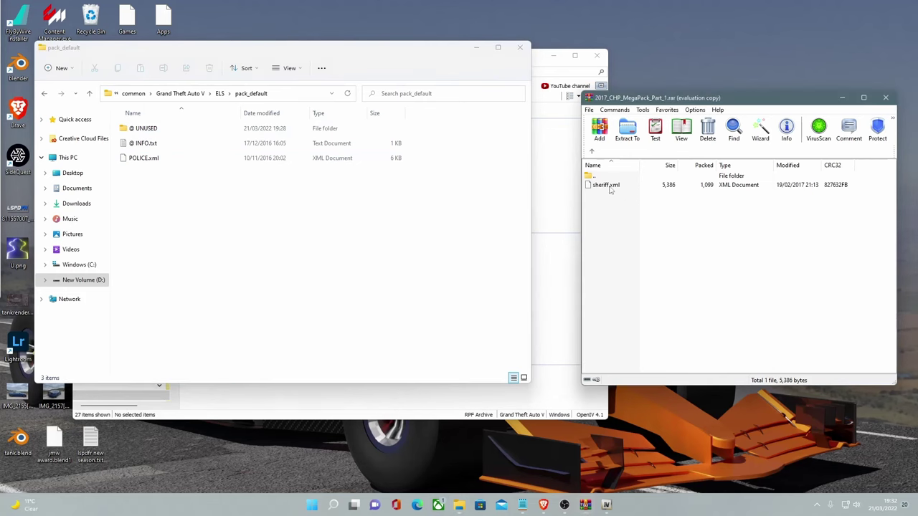
drag(609, 188, 386, 196)
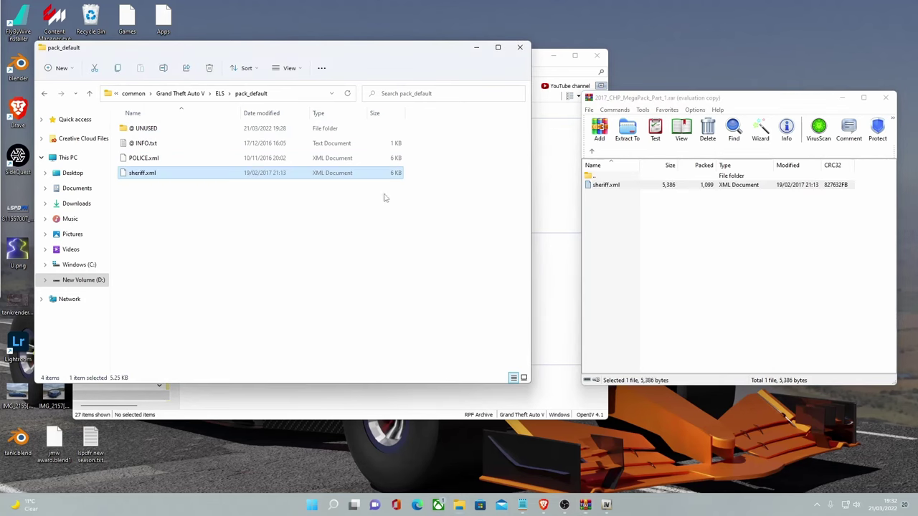
click(476, 47)
Add fbi.yft, fbi.ytd and fbi_hi.yft from the archive's 2009 Dodge folder to vehicles.rpf
click(591, 151)
click(592, 151)
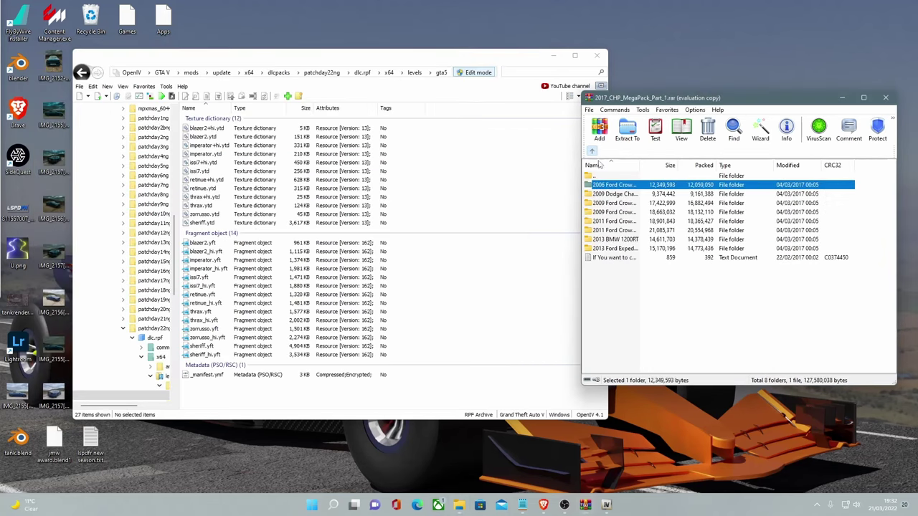
double_click(631, 195)
drag(643, 260, 602, 202)
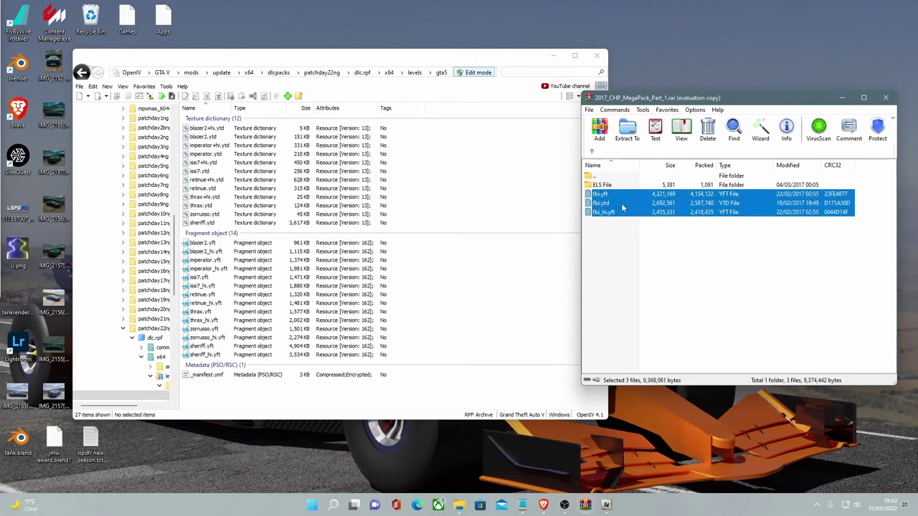
drag(465, 208, 462, 203)
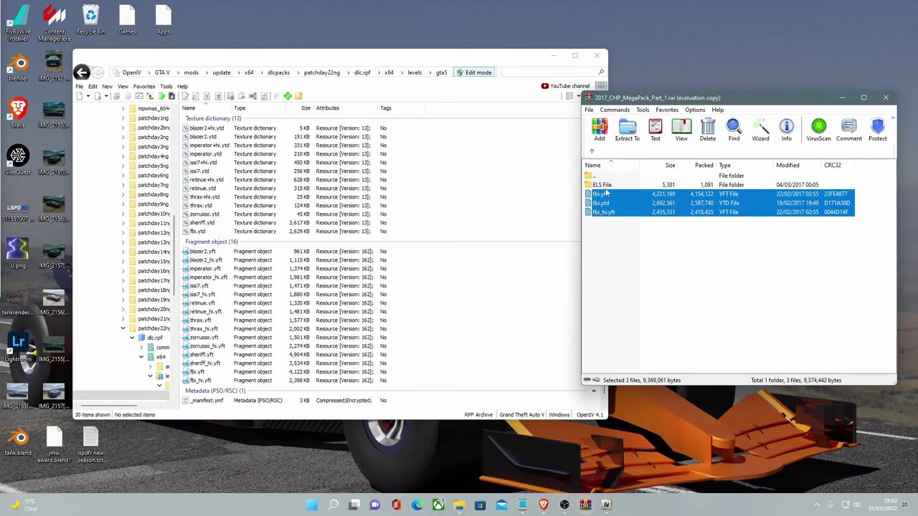
Copy fbi.xml from the 2009 Dodge's ELS File folder into the game's ELS\pack_default folder
double_click(606, 186)
click(459, 505)
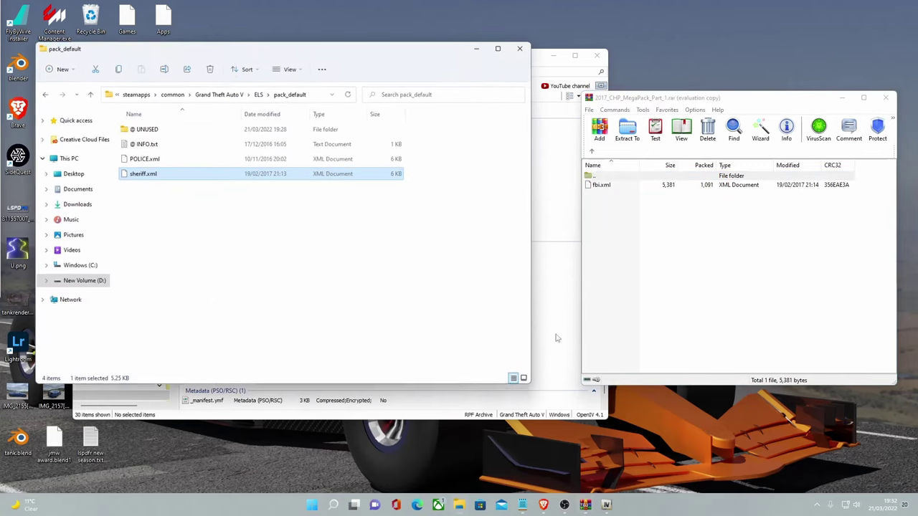
drag(601, 185, 354, 256)
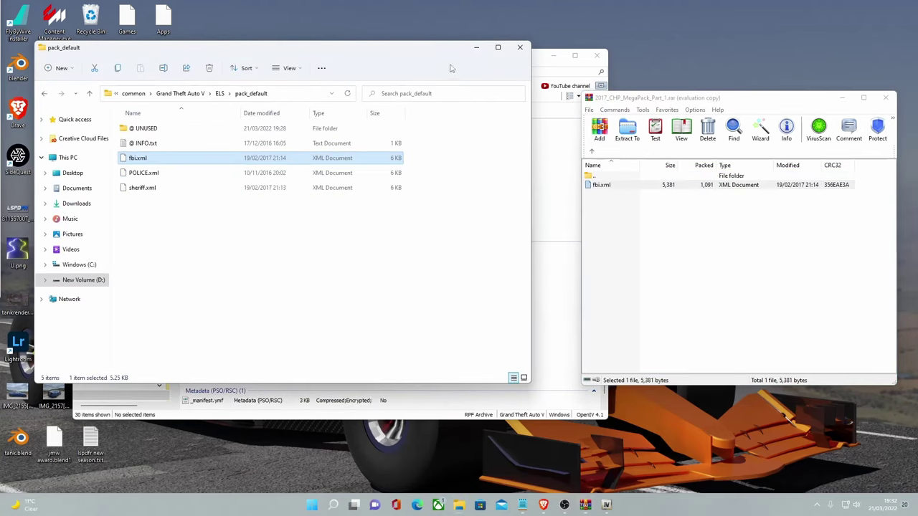
click(474, 49)
Open the archive's first 2009 Ford folder and rename police4.yft as police.yft
click(591, 151)
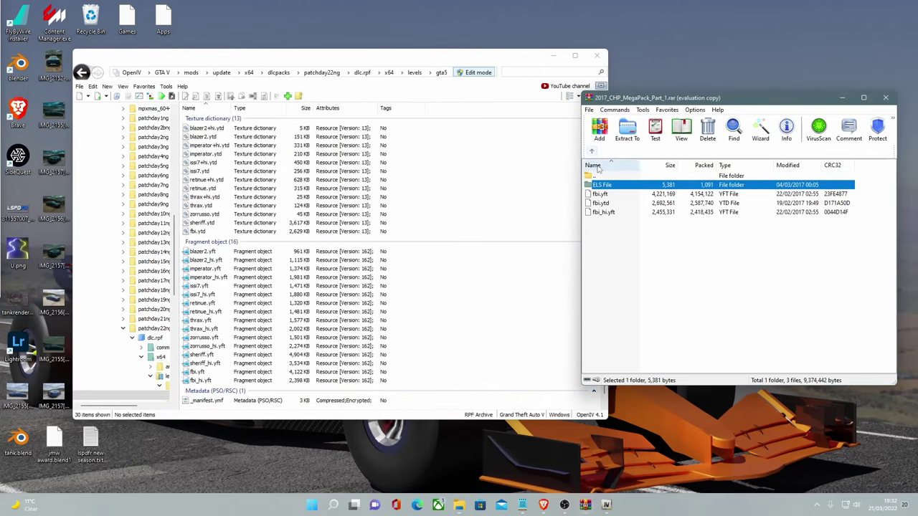
click(591, 151)
double_click(607, 202)
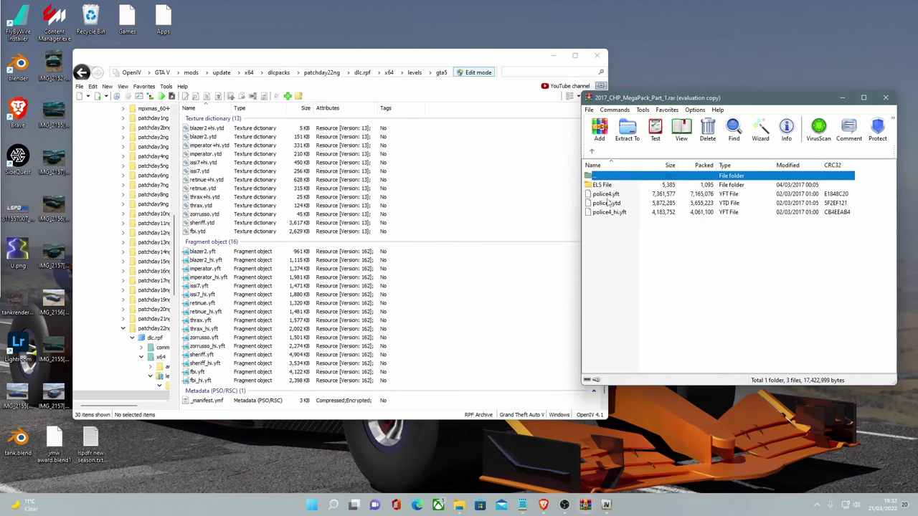
click(645, 245)
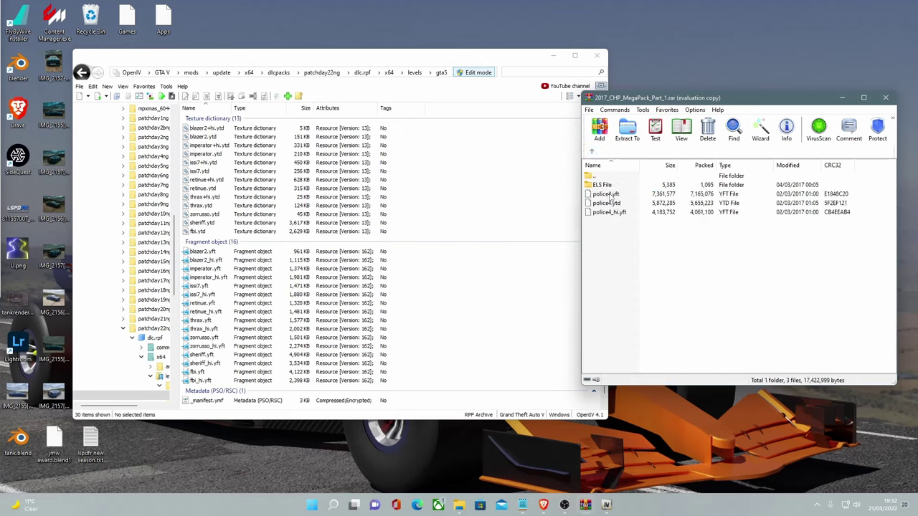
click(612, 194)
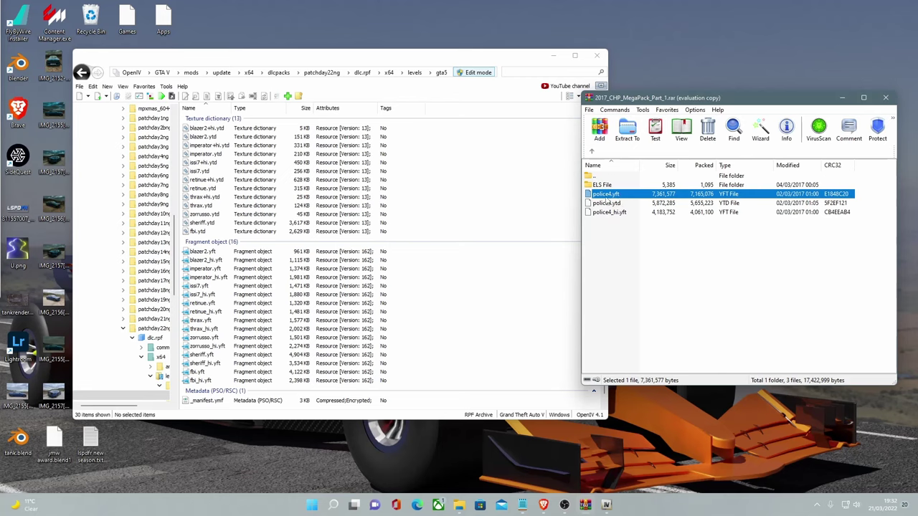
click(611, 195)
key(BackSpace)
key(Return)
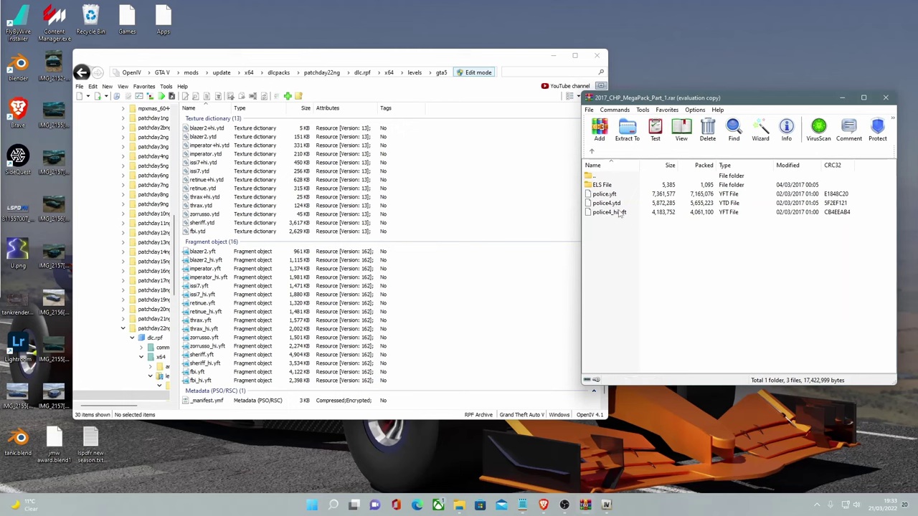
Rename police4.ytd as police.ytd and police4_hi.yft as police_hi.yft in the same archive folder
click(614, 204)
click(613, 205)
key(Right)
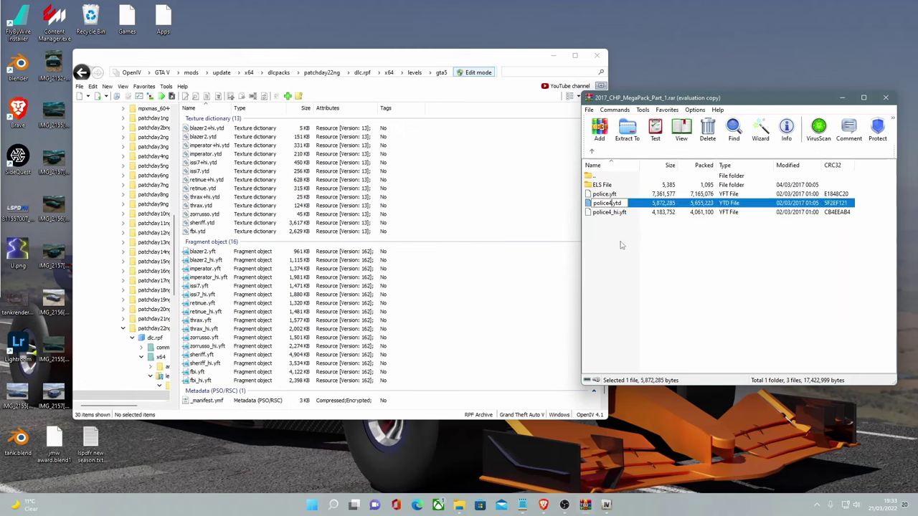
key(BackSpace)
key(Return)
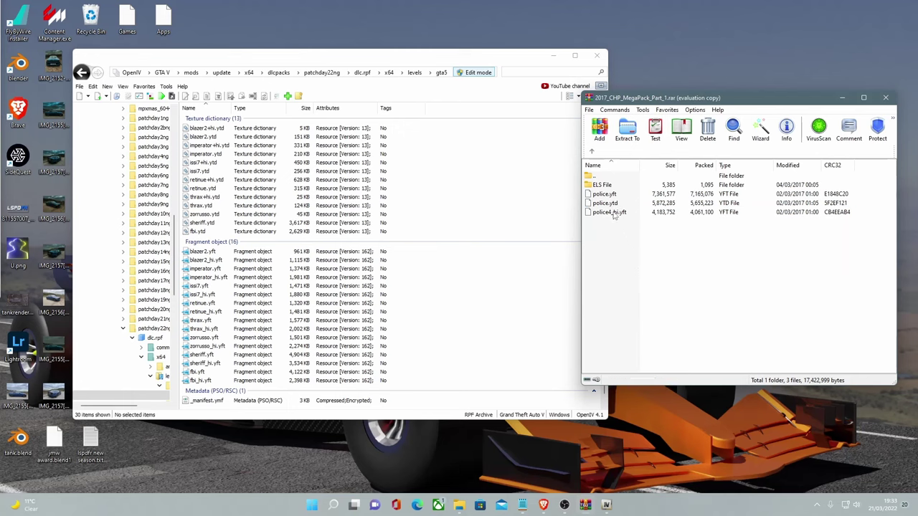
click(611, 212)
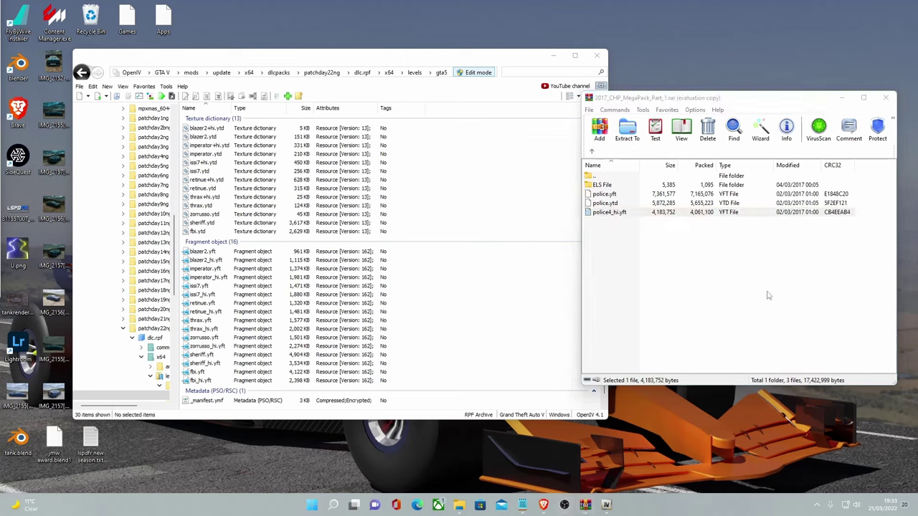
click(610, 216)
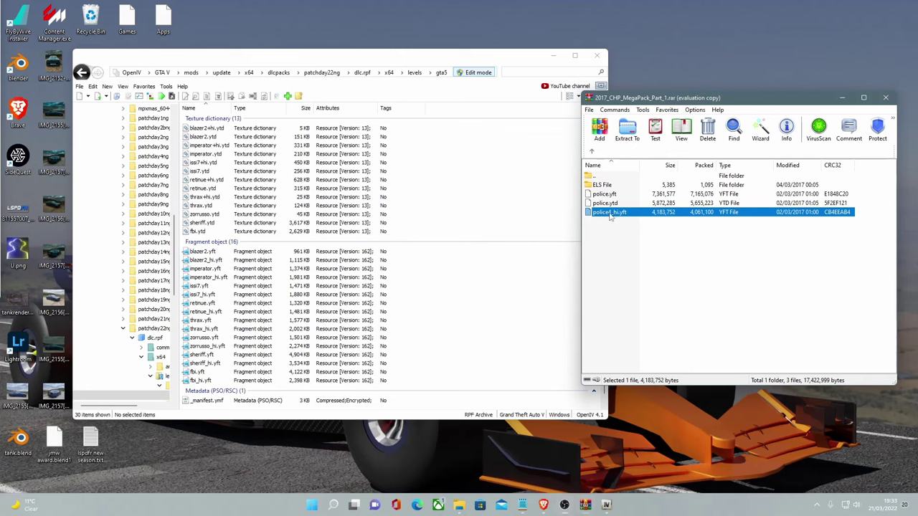
click(611, 212)
key(BackSpace)
key(Return)
Add the renamed police.yft, police.ytd and police_hi.yft from the archive to vehicles.rpf
drag(616, 248, 717, 327)
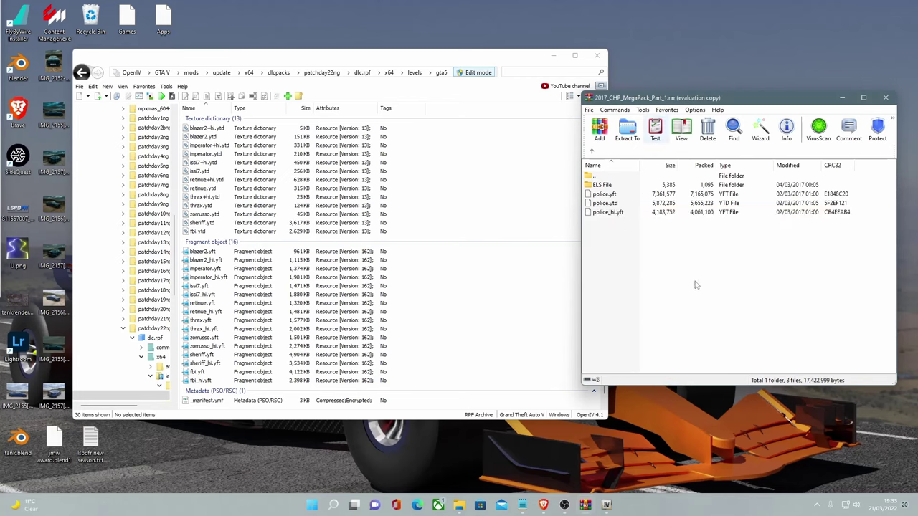
drag(696, 284, 608, 194)
drag(679, 207, 373, 332)
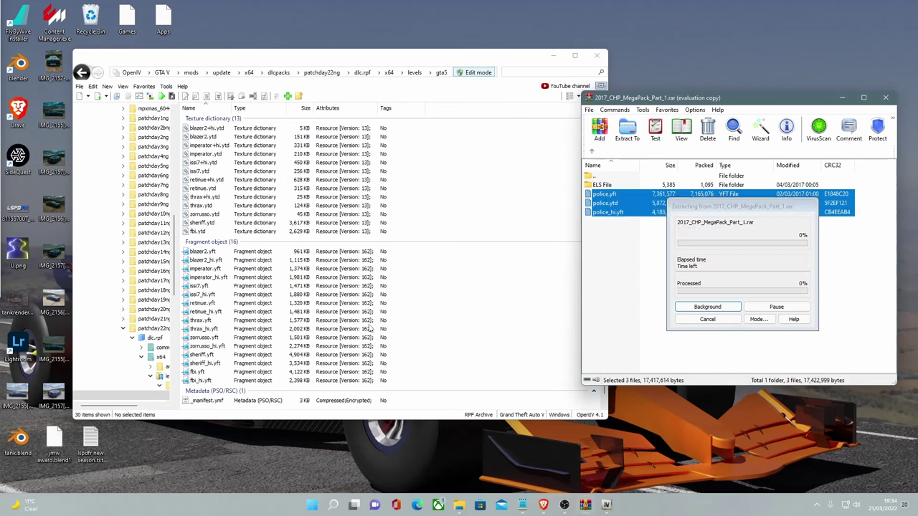
click(691, 303)
Open the first 2009 Ford's ELS File folder and rename police4.xml as police.xml
double_click(619, 185)
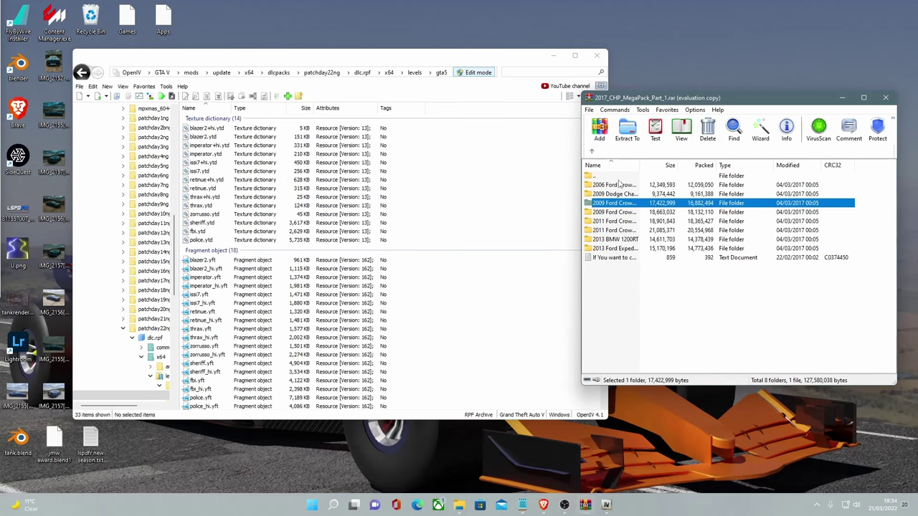
key(BackSpace)
double_click(609, 185)
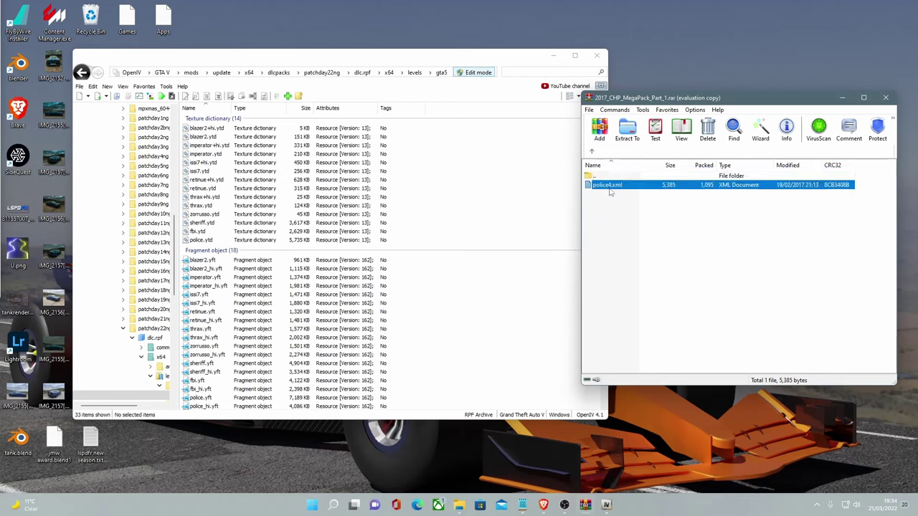
click(612, 187)
key(BackSpace)
key(Return)
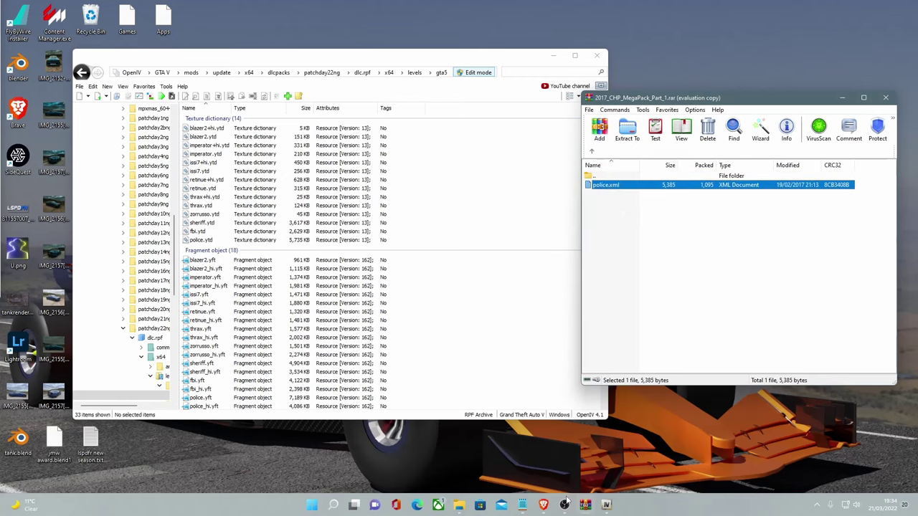
Replace POLICE.xml in ELS\pack_default with the archive's police.xml and return to the archive's vehicle folder list
click(459, 505)
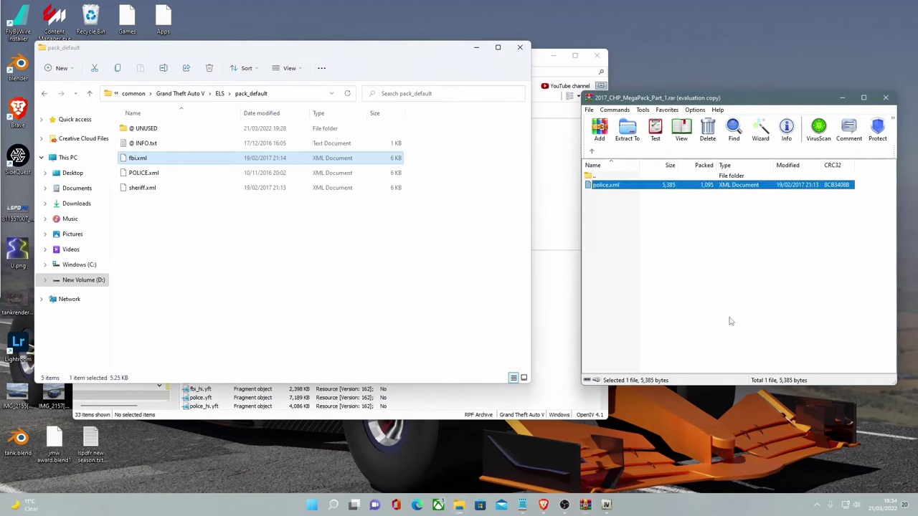
drag(606, 185, 287, 253)
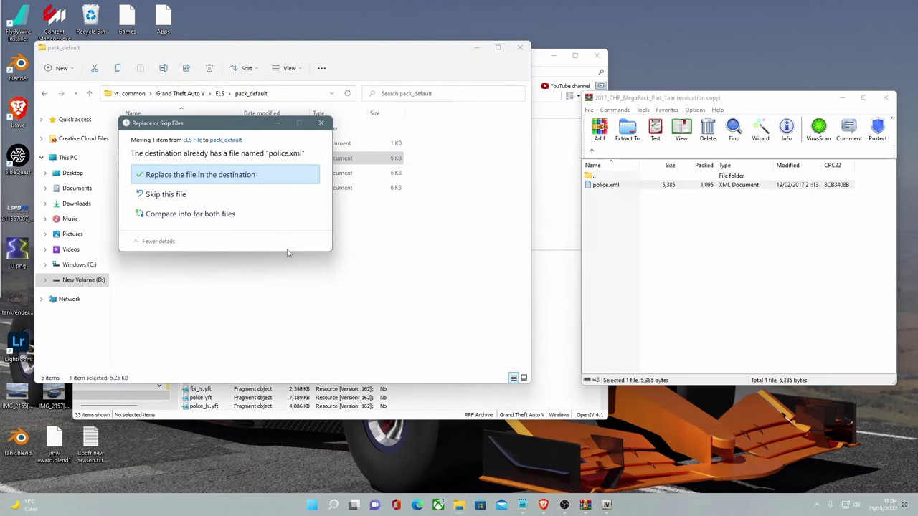
click(275, 180)
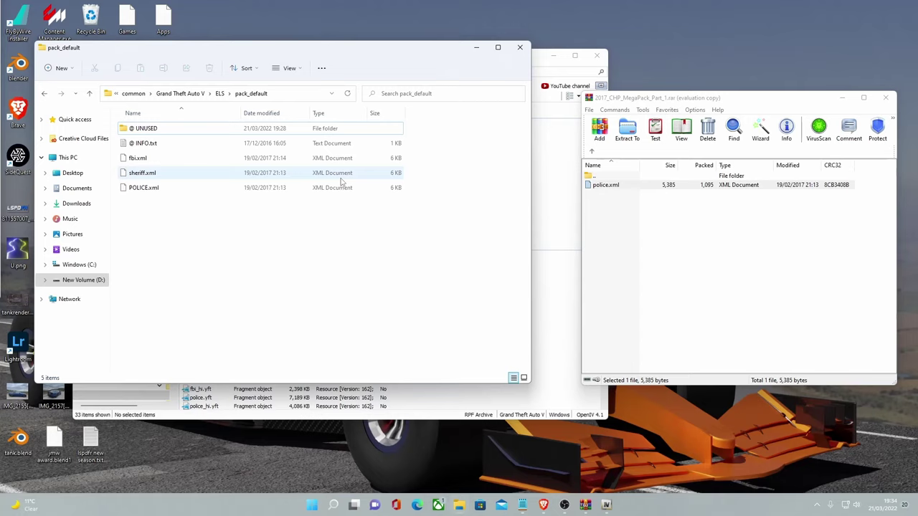
click(518, 48)
click(591, 151)
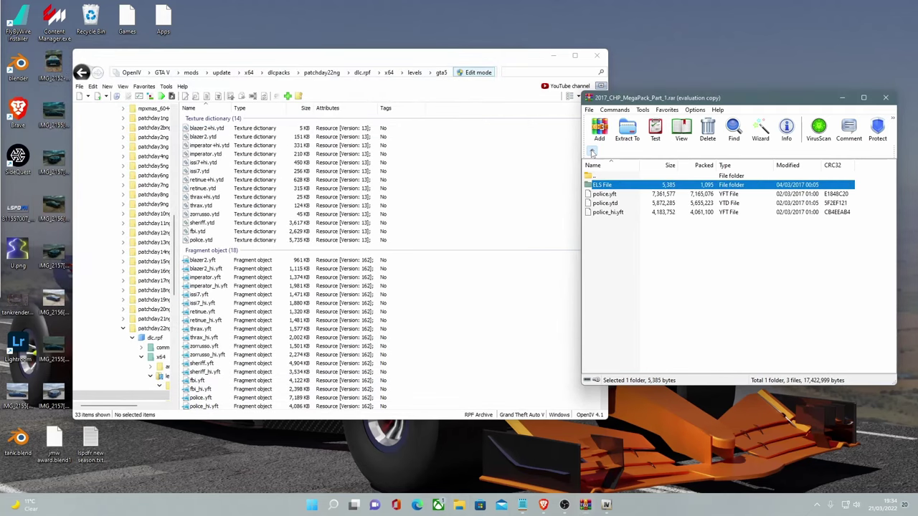
click(592, 151)
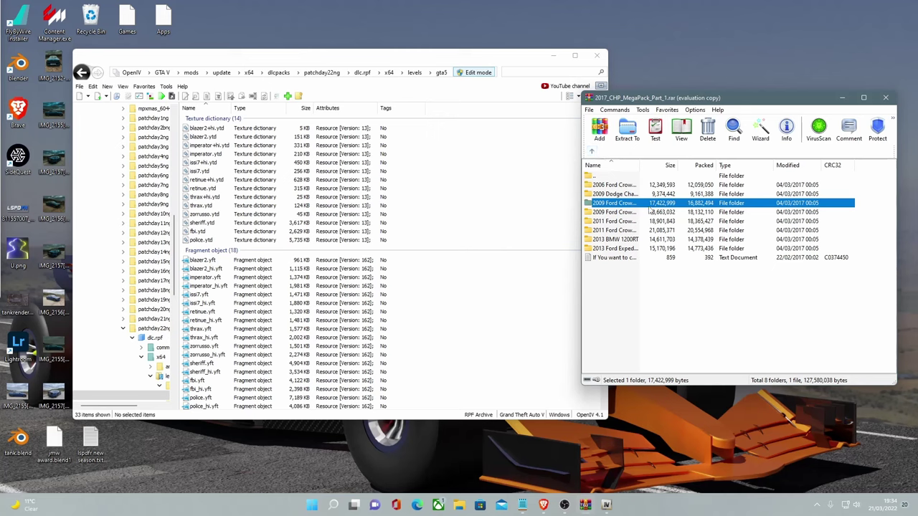
drag(622, 103, 534, 111)
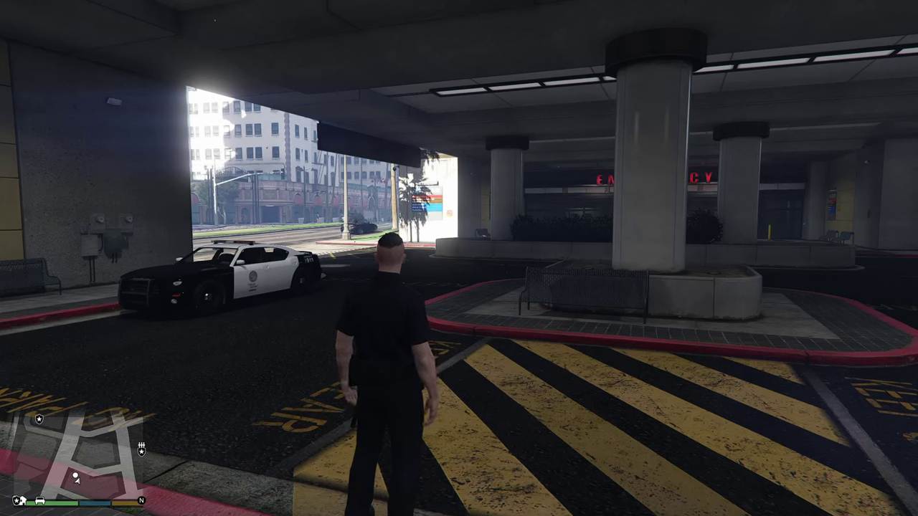
Switch to Grand Theft Auto V and bring up the trainer's Emergency category for vehicle spawning
key(F4)
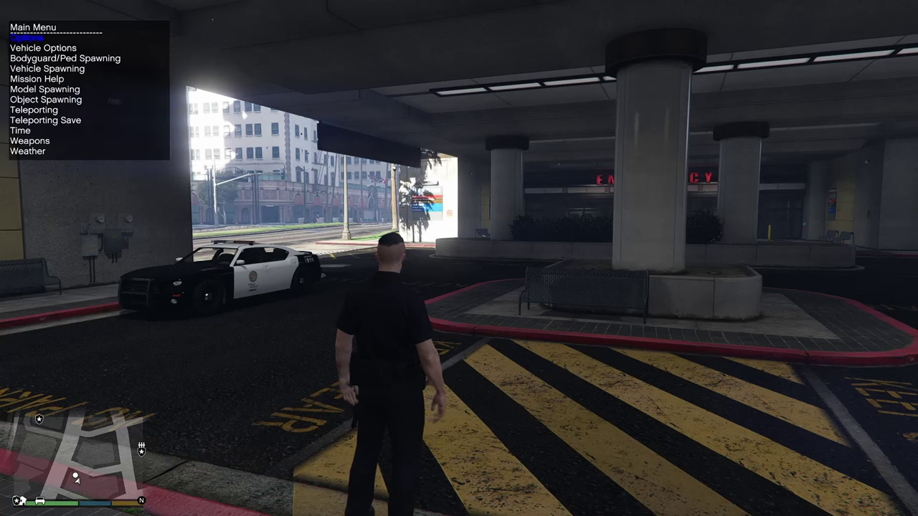
key(Down)
key(Down)
key(Down)
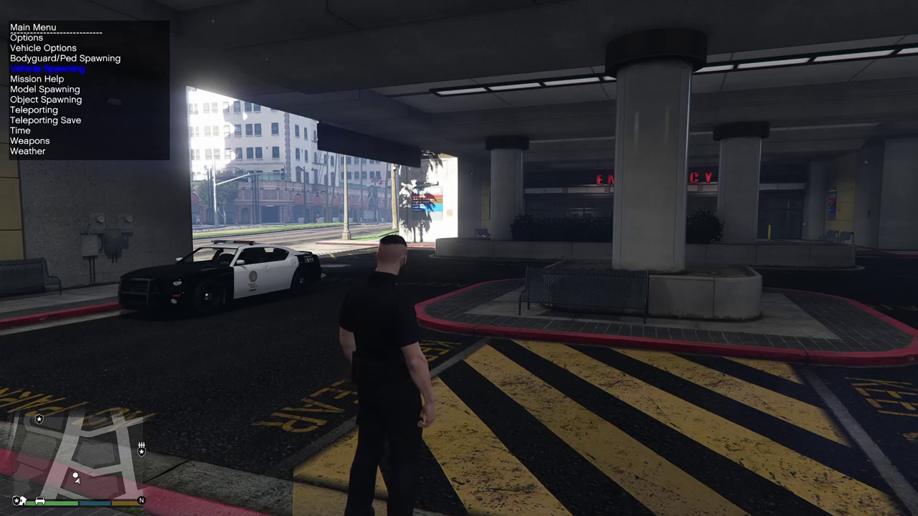
key(Return)
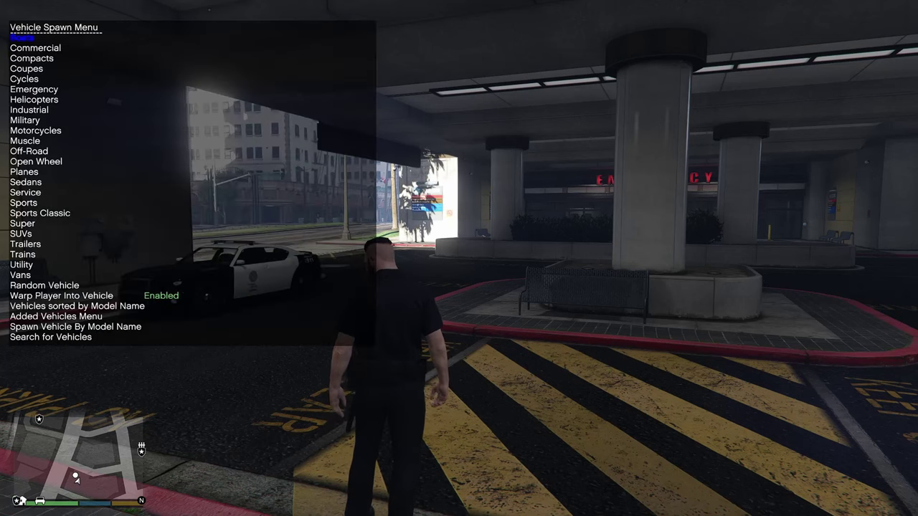
key(Down)
key(Down)
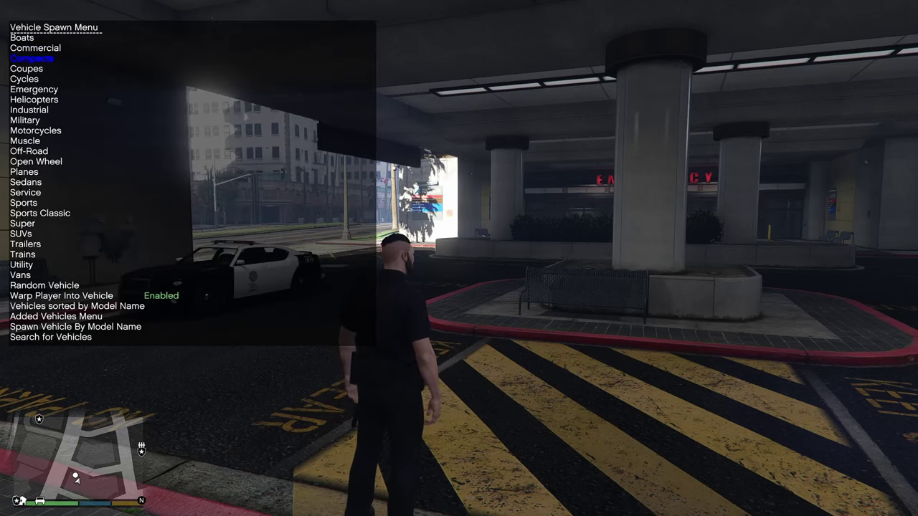
key(Down)
key(Return)
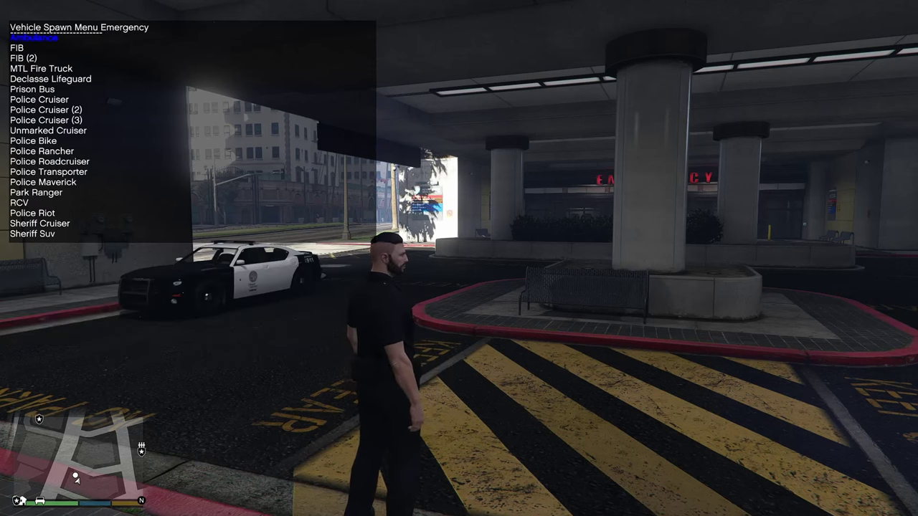
Spawn the first Police Cruiser from the Emergency vehicles and close the trainer
key(Down)
key(Down)
key(Down)
key(Down)
key(Down)
key(Down)
key(Down)
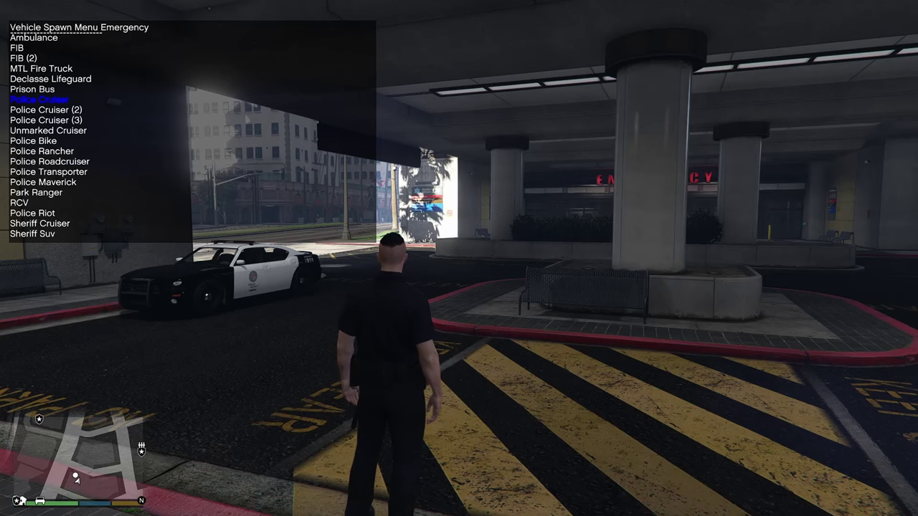
key(Return)
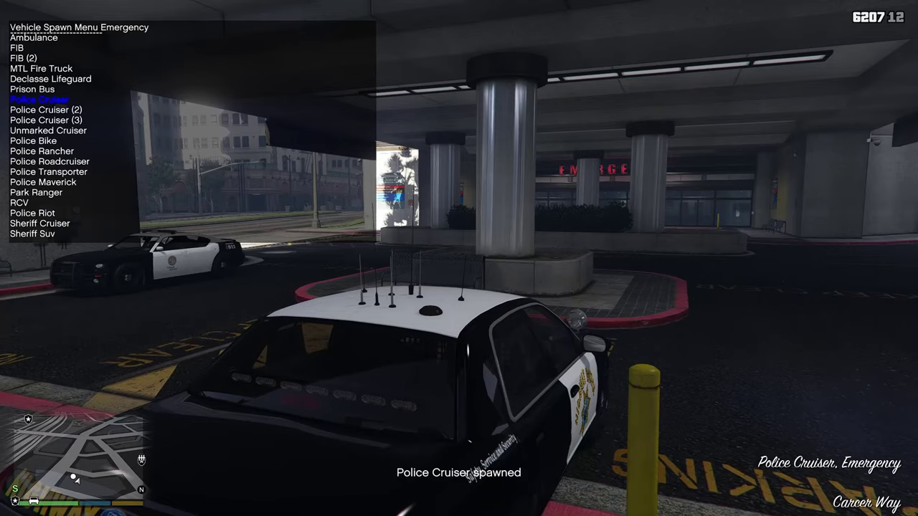
key(Escape)
key(Escape)
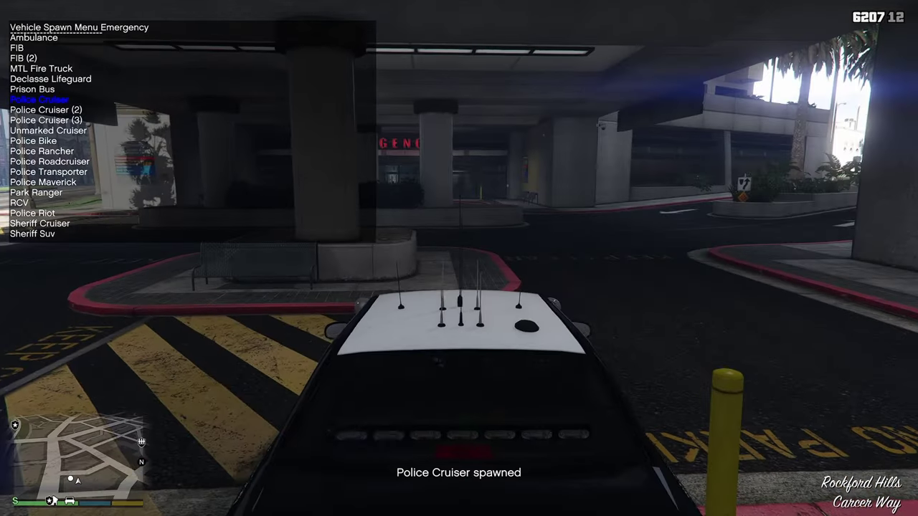
key(BackSpace)
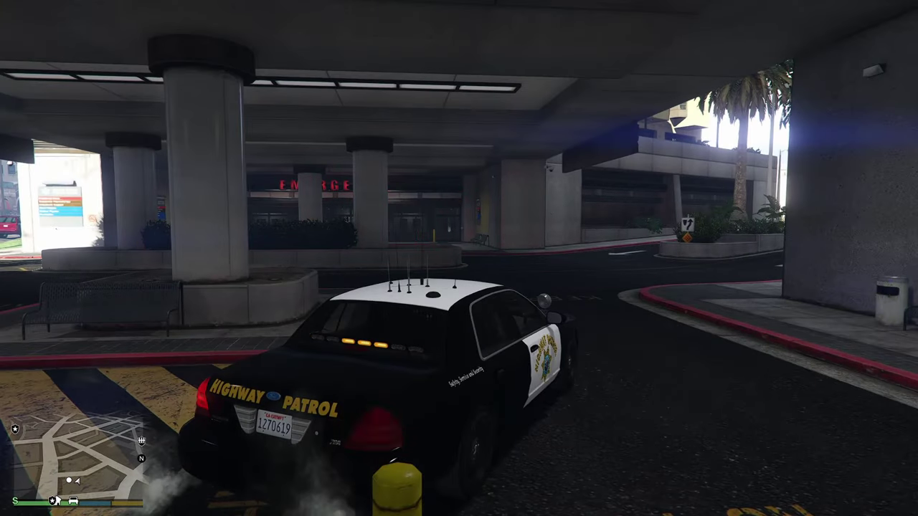
Drive the spawned Highway Patrol cruiser forward under the hospital's emergency entrance to test the model and its lights
key(w)
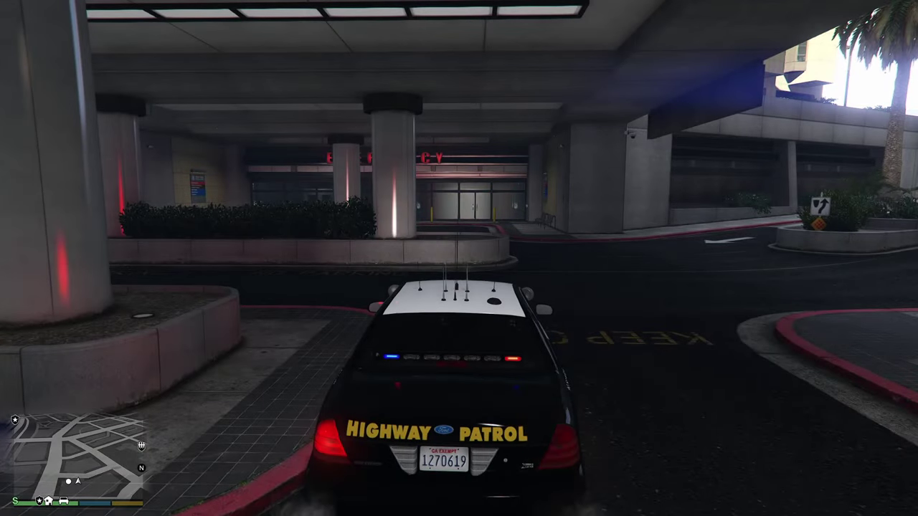
key(w)
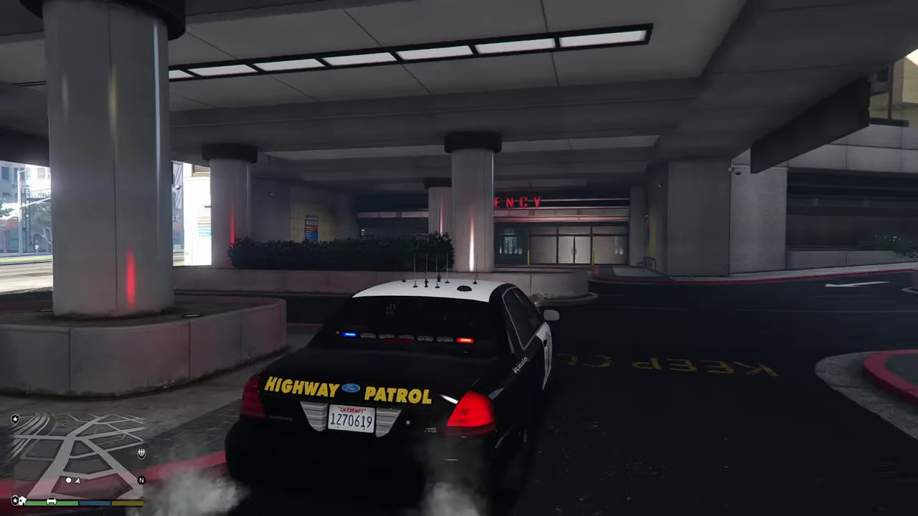